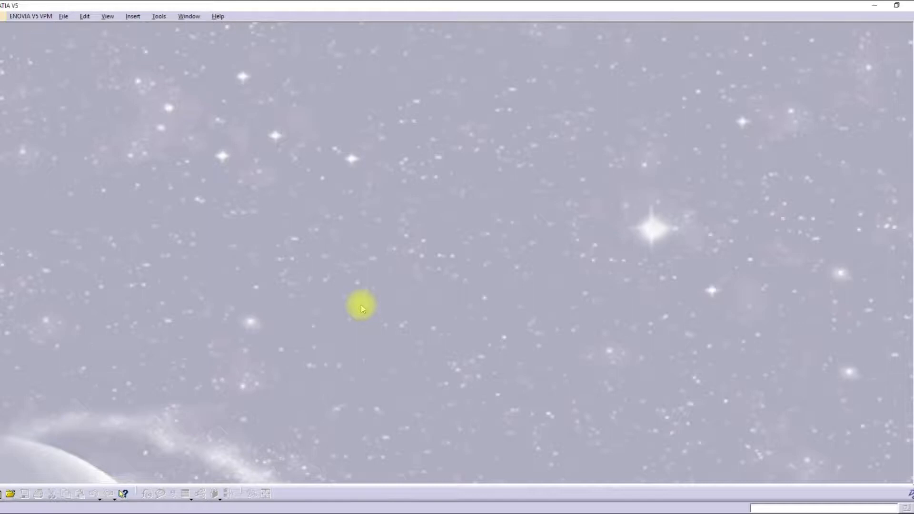
Step: Create a new document of type Product
key("ctrl+n")
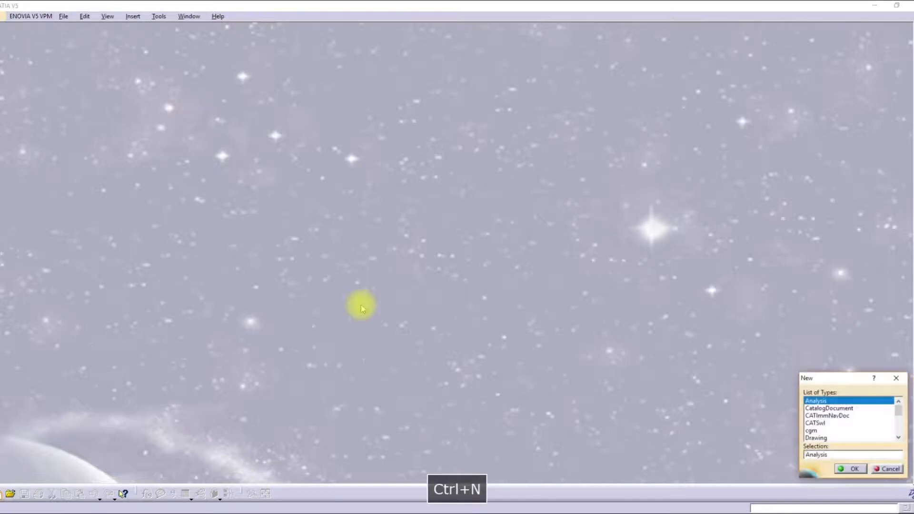
type("proc")
key("BackSpace")
type("duct")
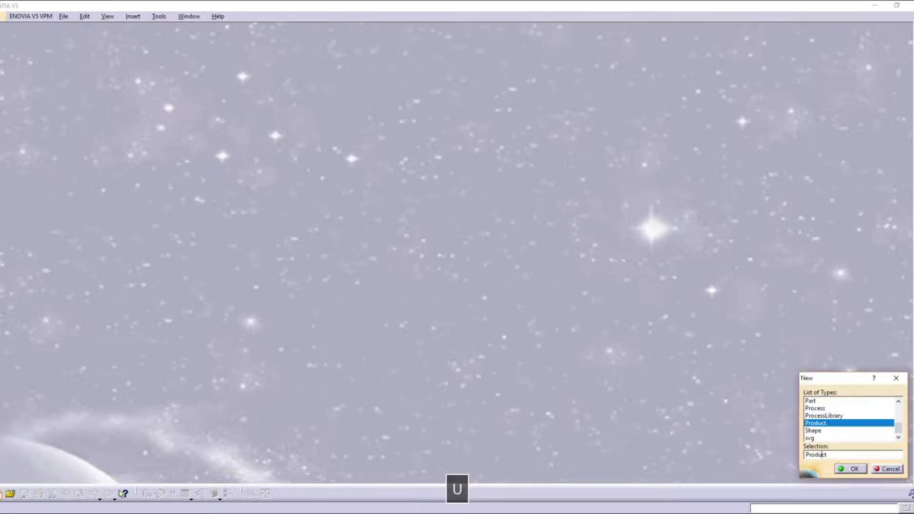
key("Return")
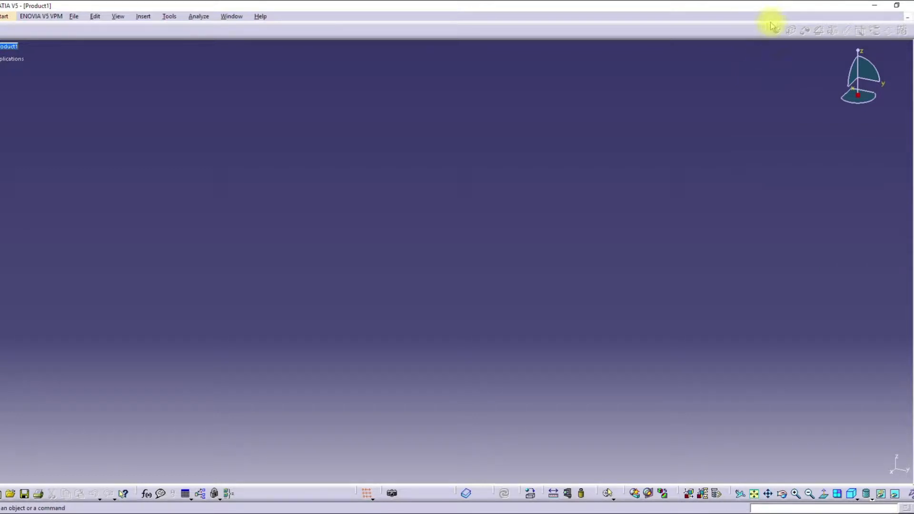
Step: Undock the Constraints, Product Structure Tools and Move toolbars and arrange them floating over the work area
left_click_drag(769, 26, 474, 66)
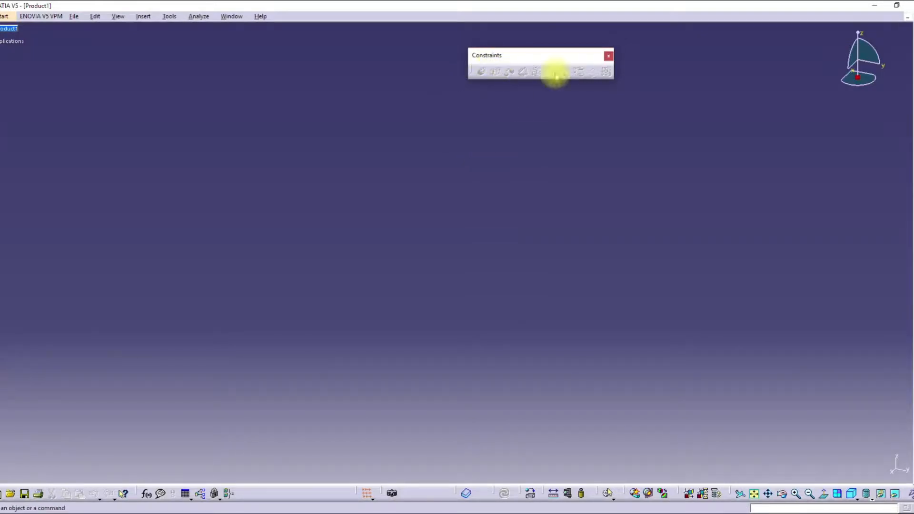
left_click_drag(907, 74, 632, 68)
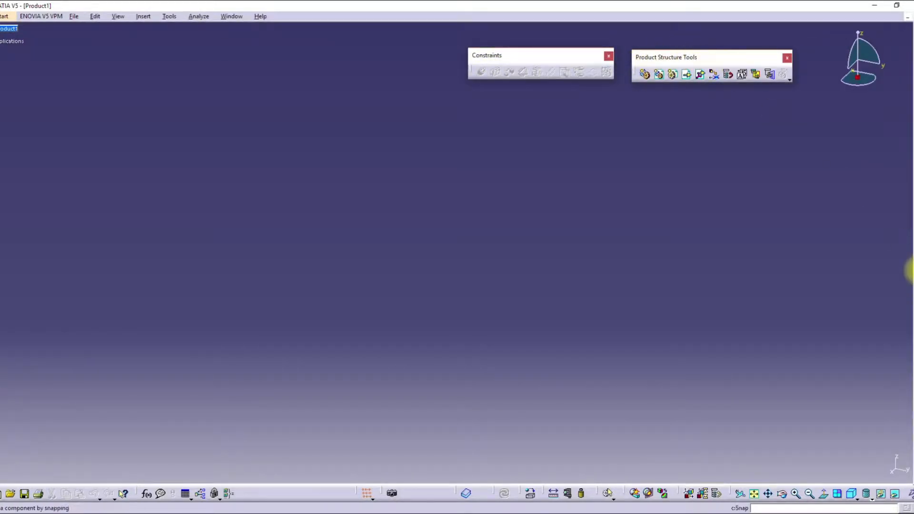
left_click_drag(910, 260, 548, 113)
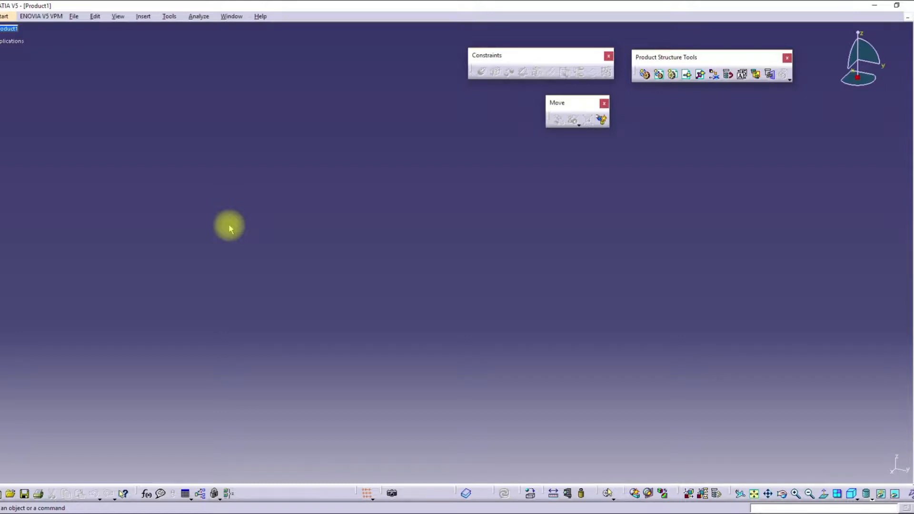
left_click_drag(693, 57, 339, 57)
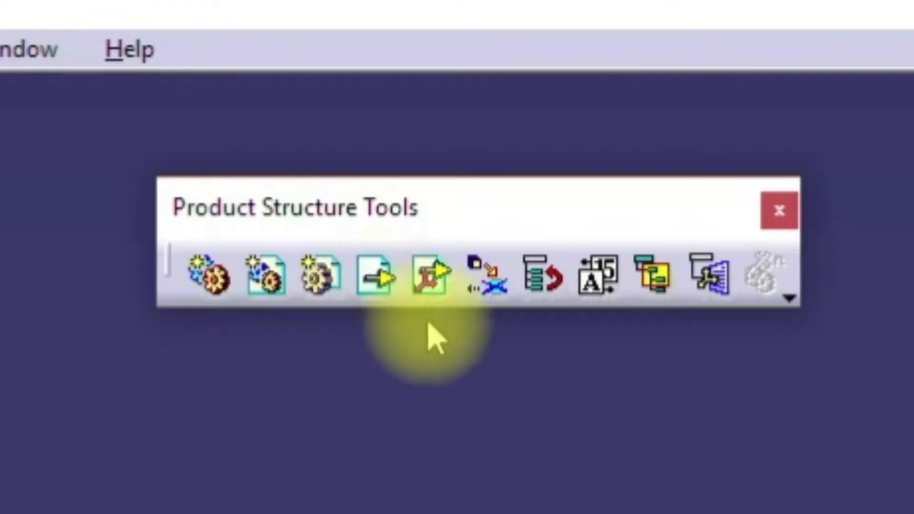
left_click(429, 286)
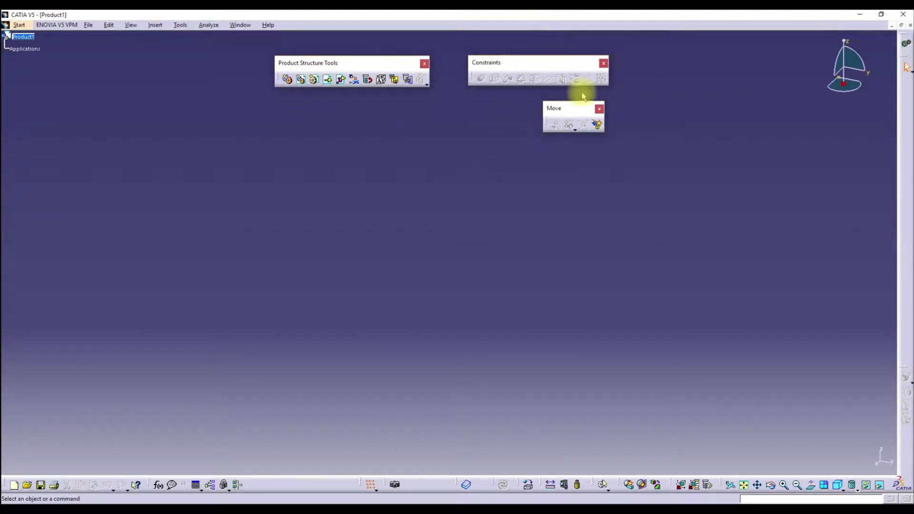
left_click_drag(526, 62, 534, 63)
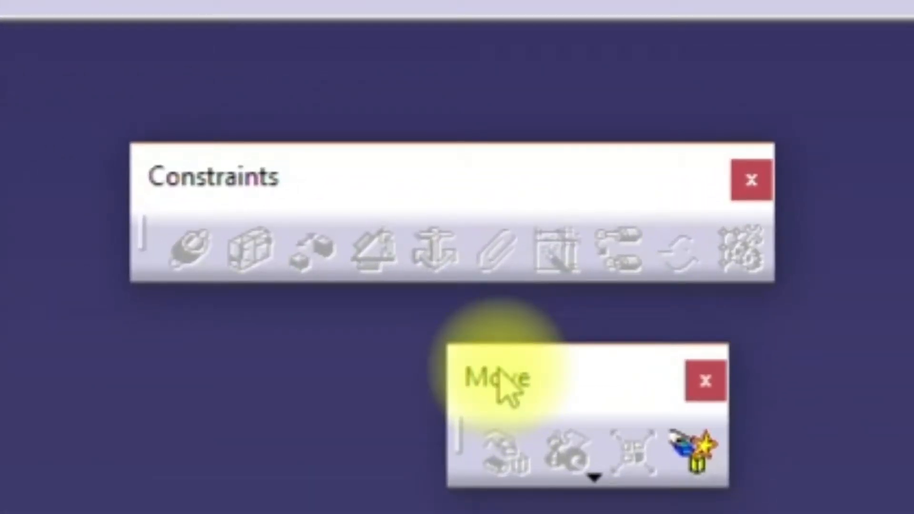
left_click_drag(599, 373, 296, 336)
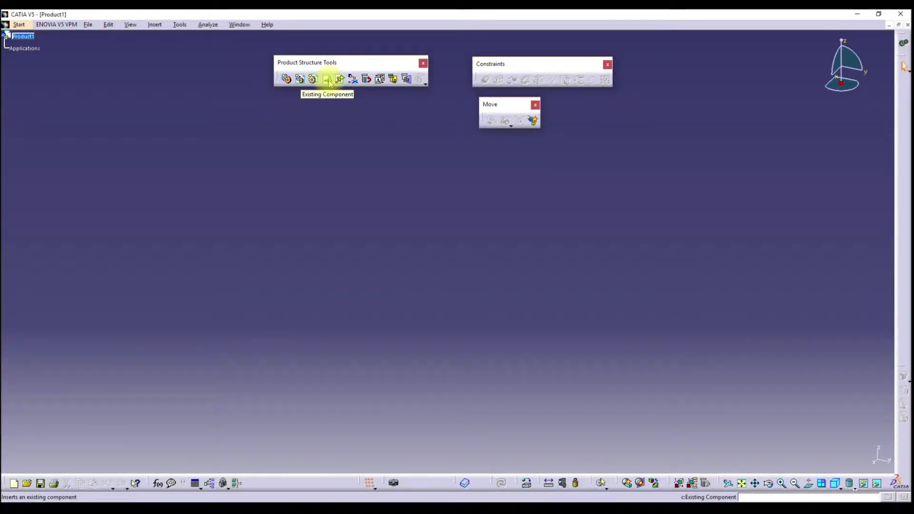
Step: Switch to File Explorer to examine the part files in the Universal coupling folder, then return to CATIA and minimize the recorder window
key("alt+Tab")
key("alt+Tab")
key("alt+Tab")
key("alt+Tab")
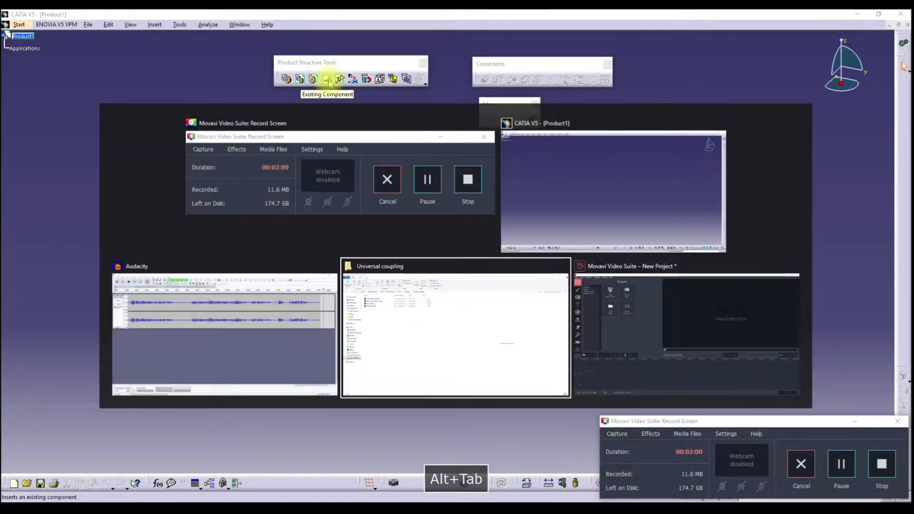
left_click(113, 141)
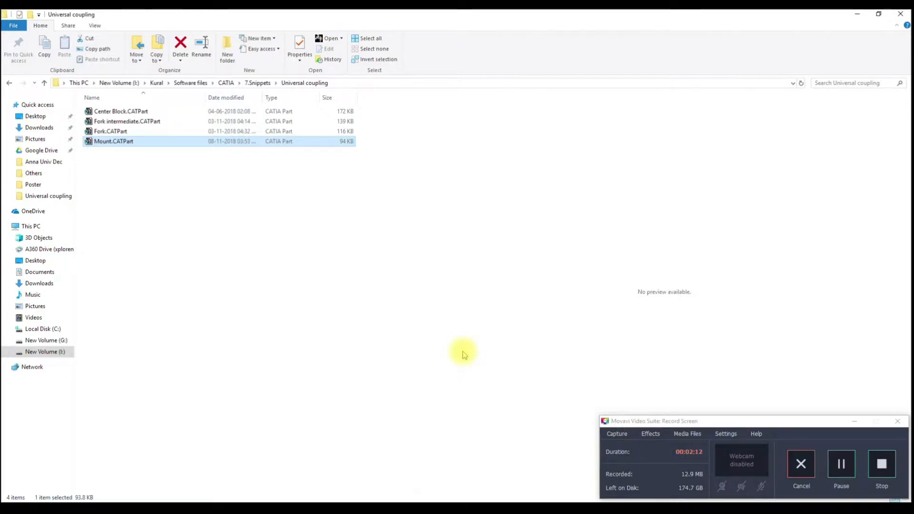
left_click(358, 507)
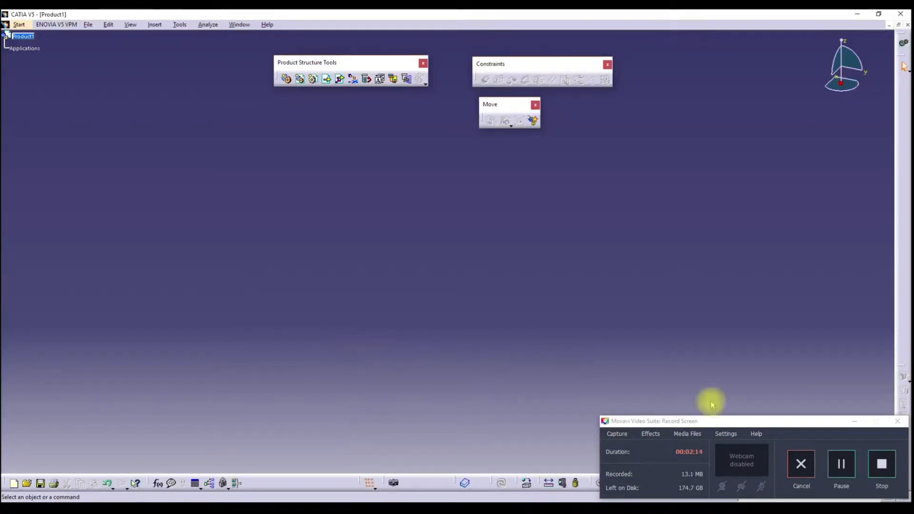
left_click(855, 421)
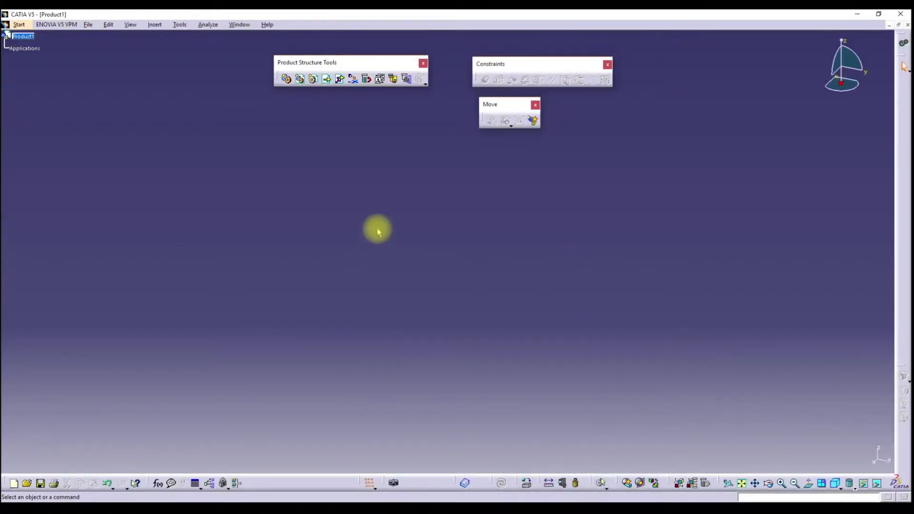
Step: Insert Mount.CATPart from the Universal coupling folder into Product1 as an existing component
left_click(328, 80)
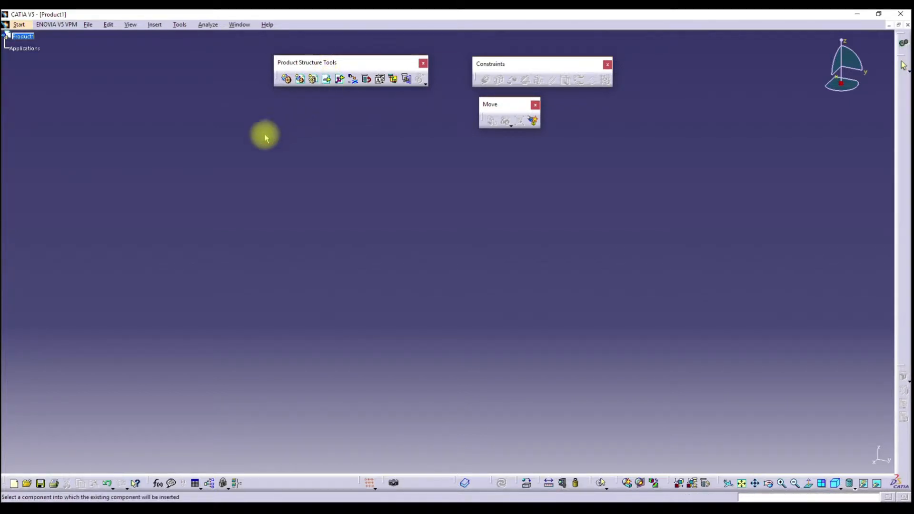
left_click(23, 37)
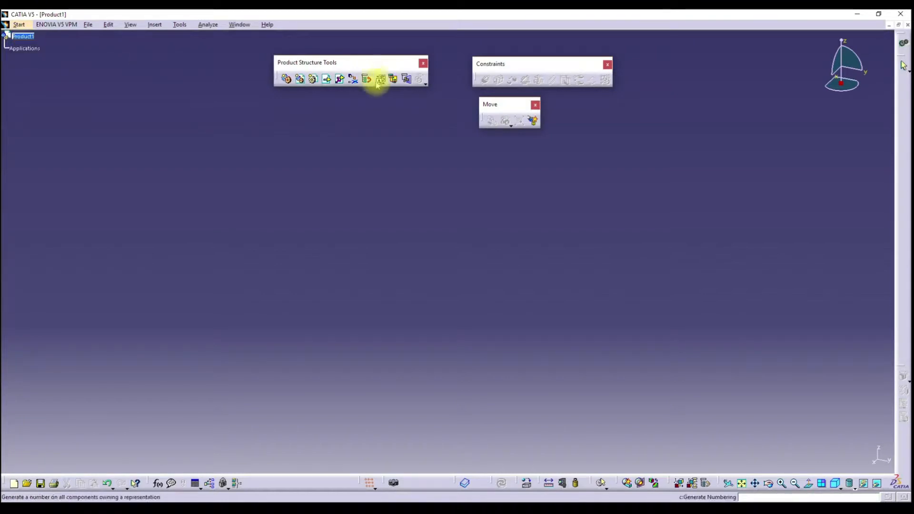
left_click(327, 80)
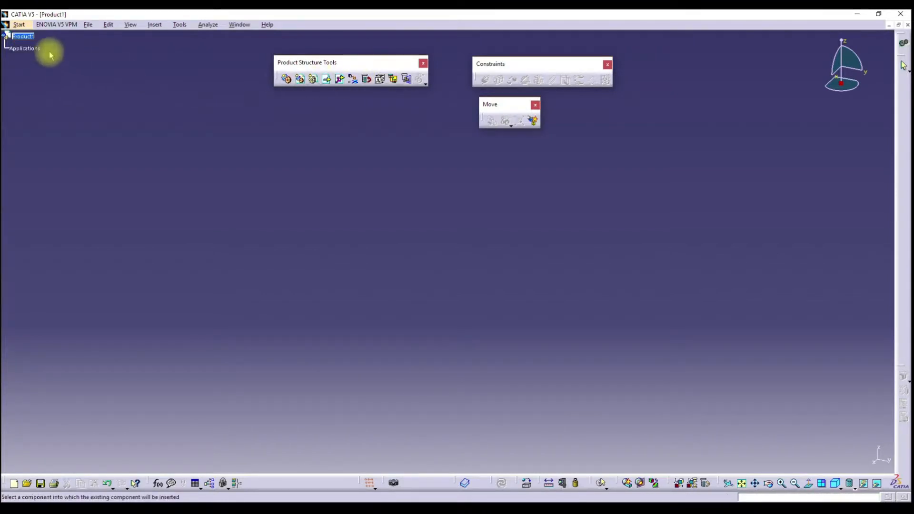
left_click(28, 38)
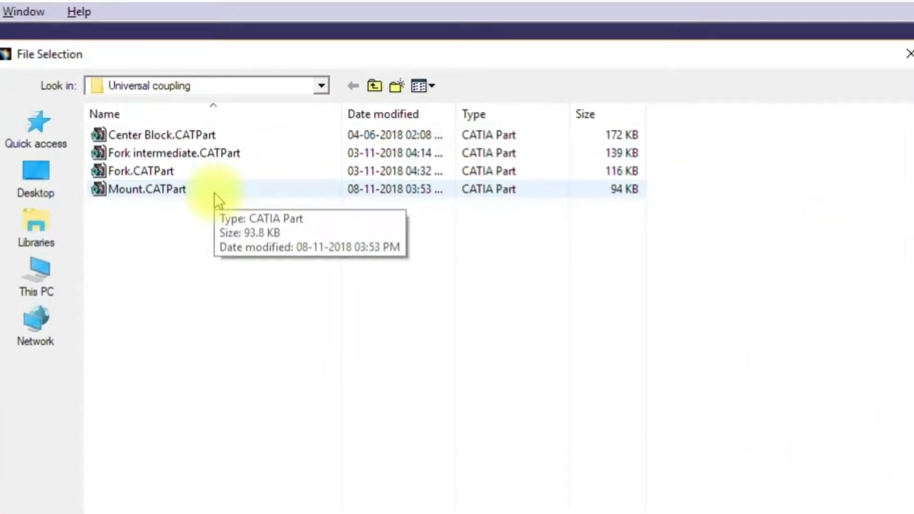
left_click(215, 193)
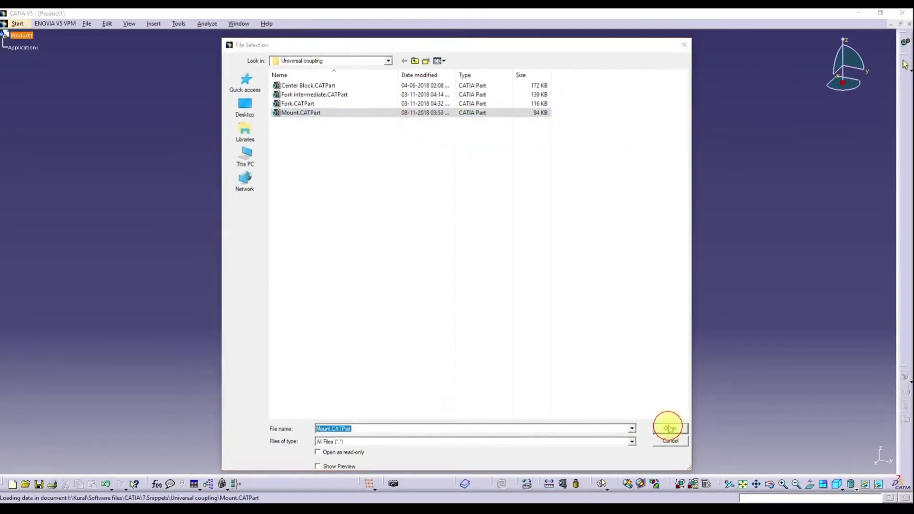
left_click(670, 429)
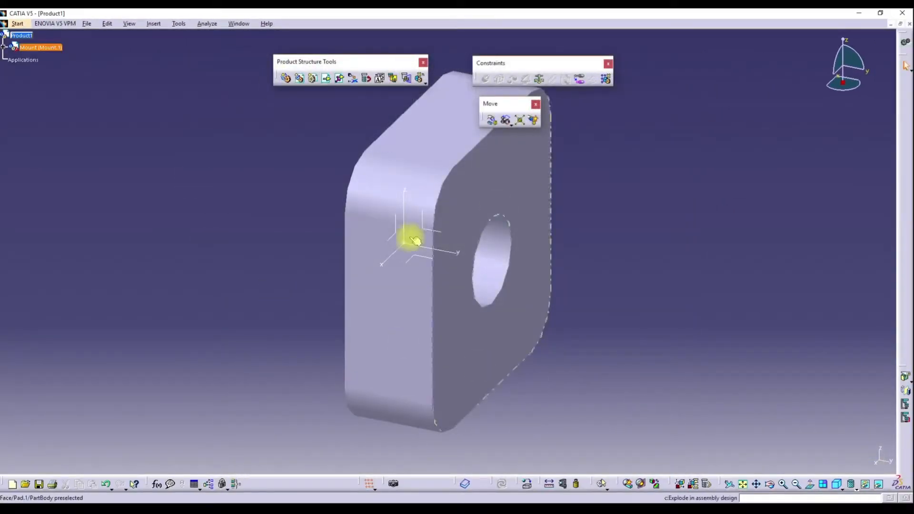
Step: Move the Constraints toolbar clear of the model and fix the Mount component in space with a Fix constraint
left_click_drag(547, 62, 683, 64)
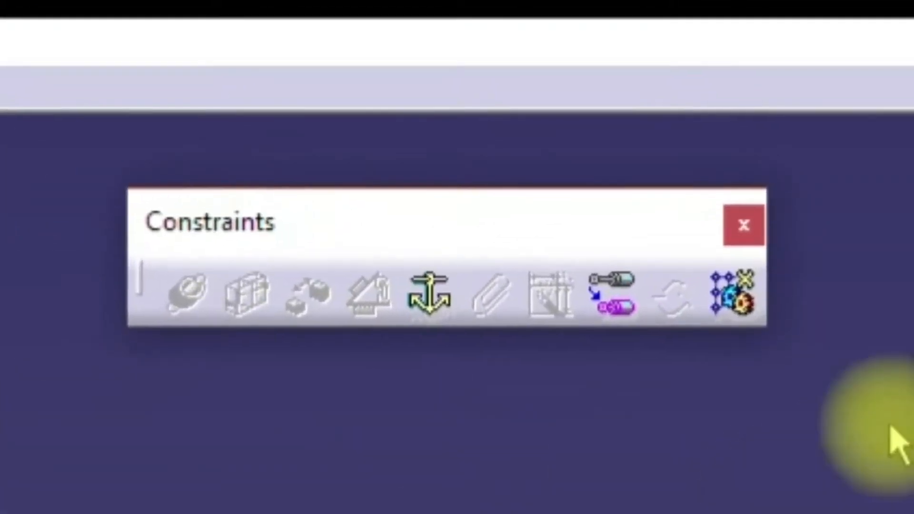
left_click(432, 310)
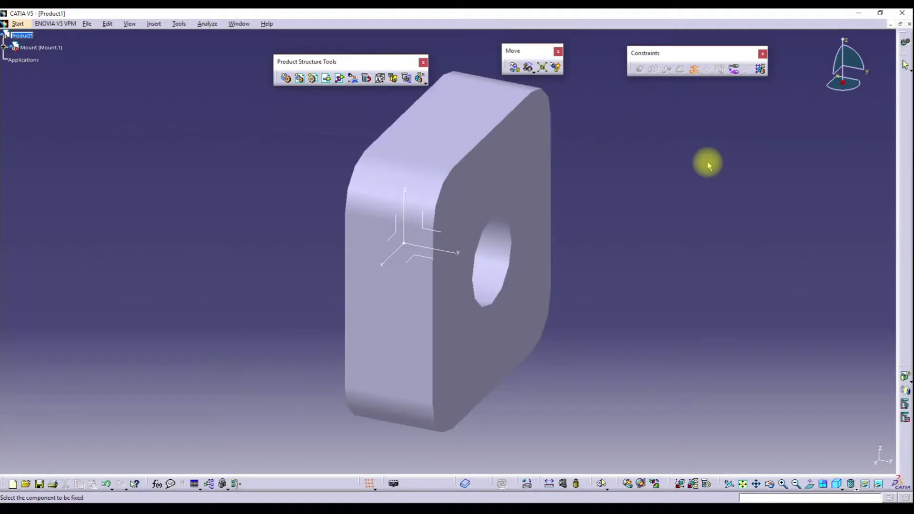
left_click(695, 71)
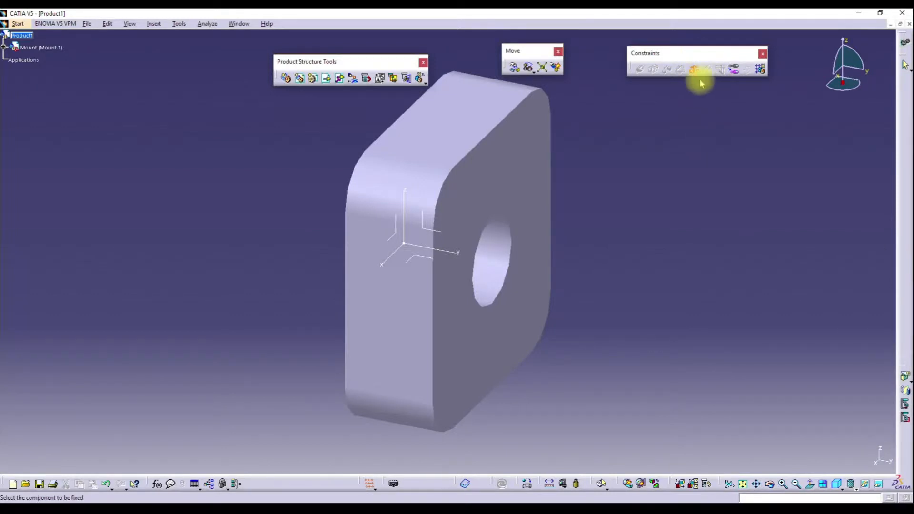
left_click(518, 155)
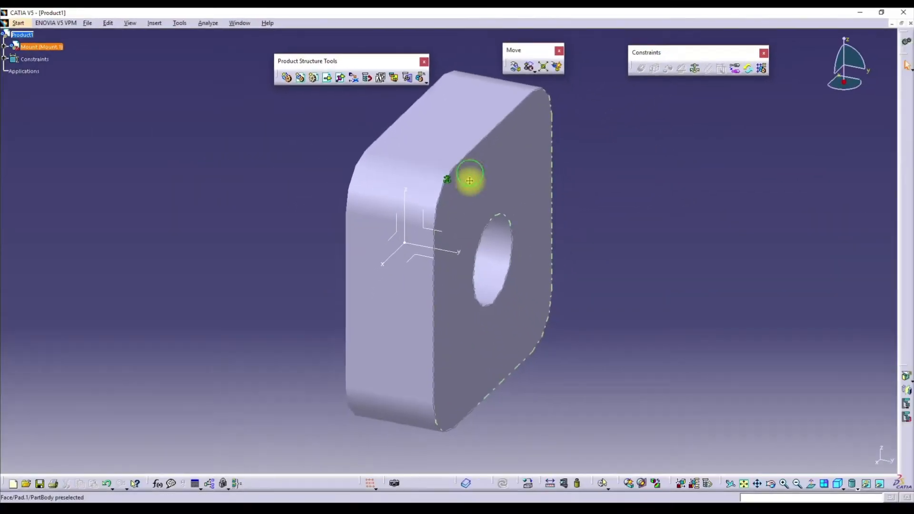
Step: Insert Fork.CATPart into Product1 as an existing component
middle_click_drag(478, 184, 446, 290)
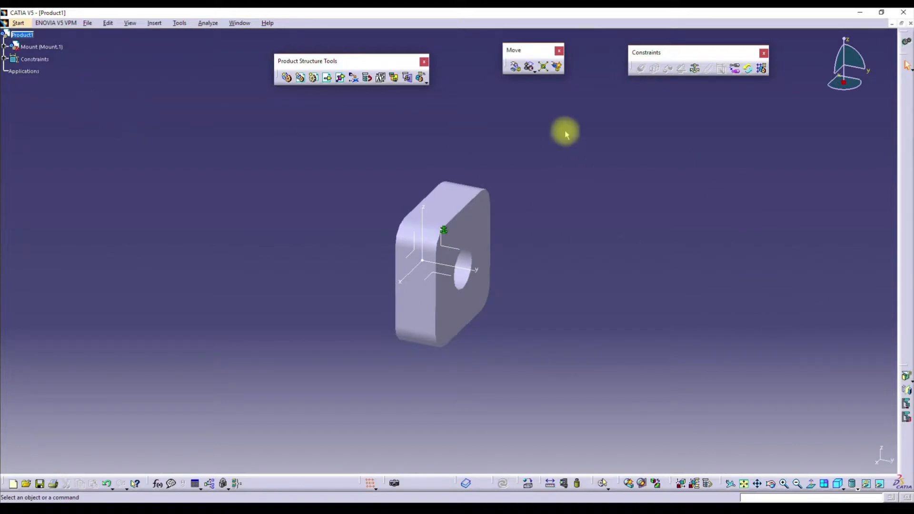
left_click(341, 78)
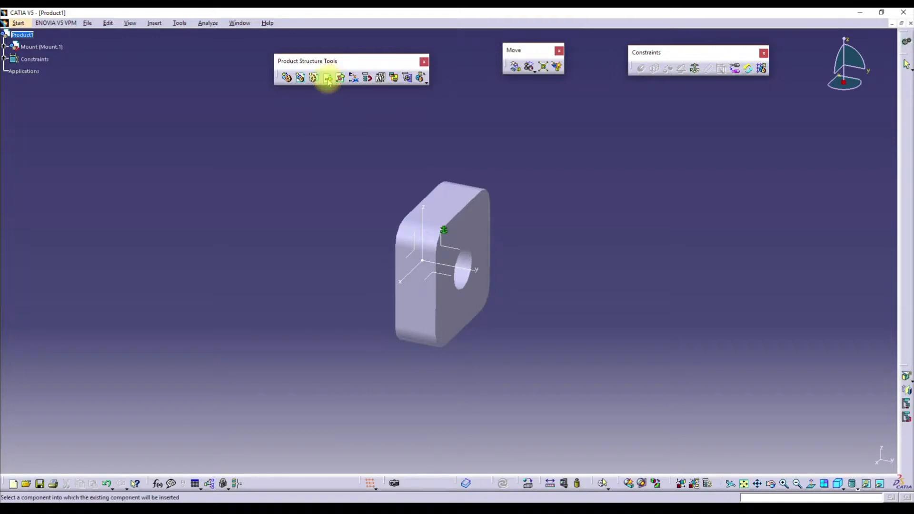
left_click(328, 79)
left_click(22, 35)
left_click(327, 106)
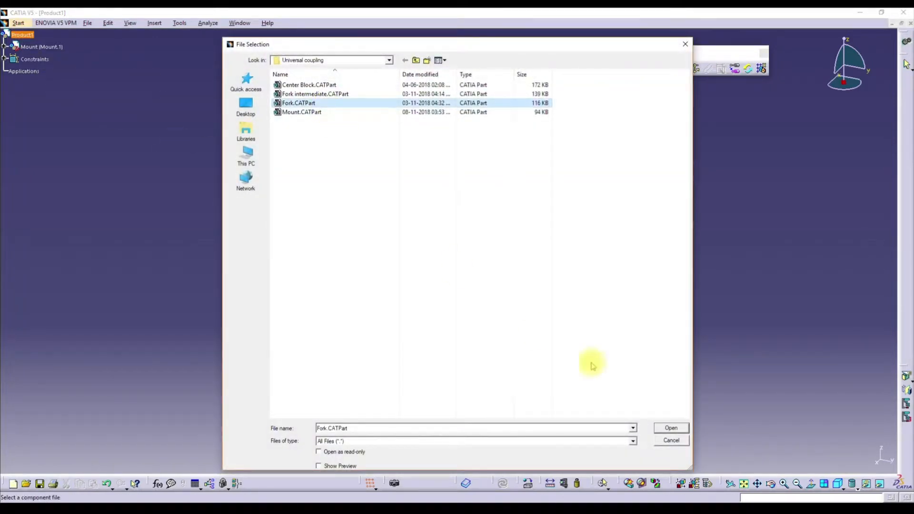
left_click(667, 427)
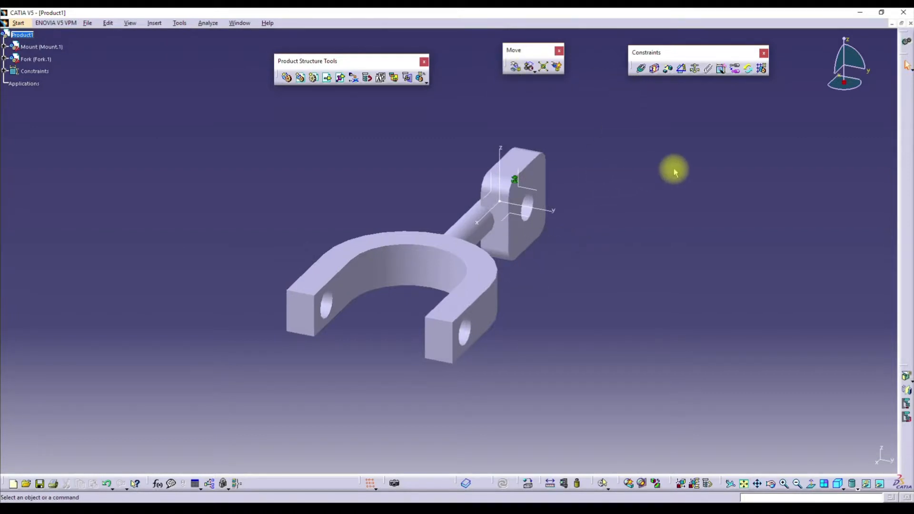
Step: Add a coincidence constraint between the fork's shaft axis and the mount's hole axis, and update the assembly
middle_click_drag(566, 221, 529, 213)
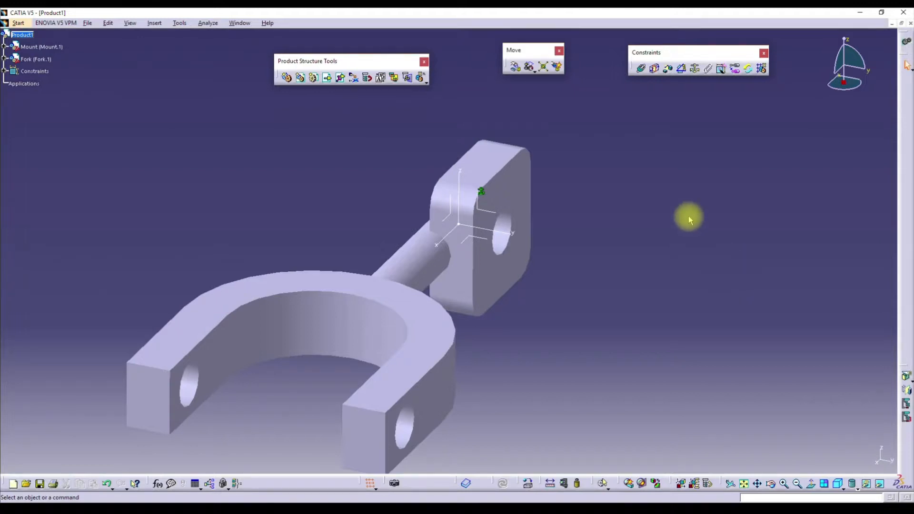
left_click(642, 70)
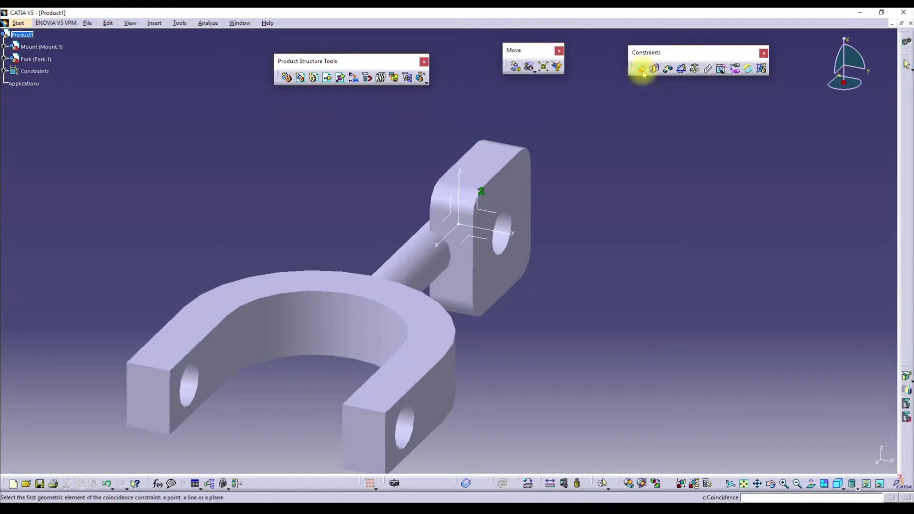
left_click(411, 262)
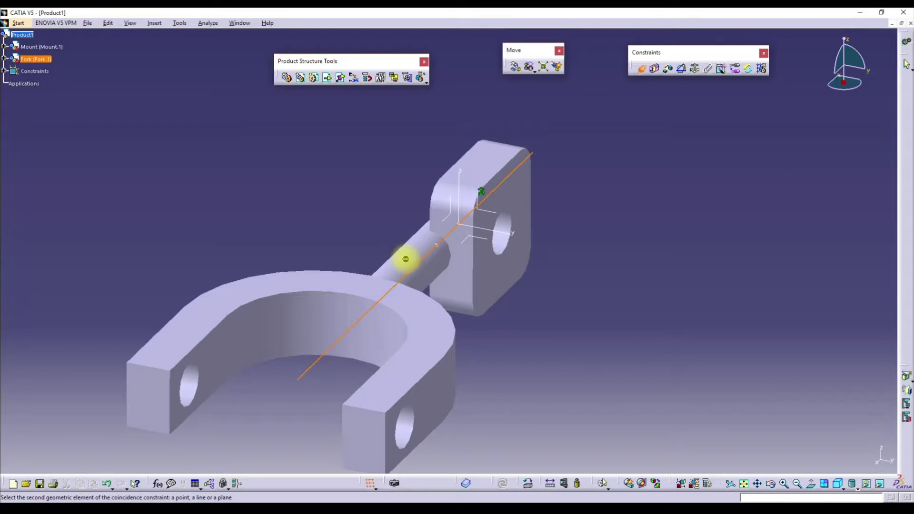
left_click(508, 225)
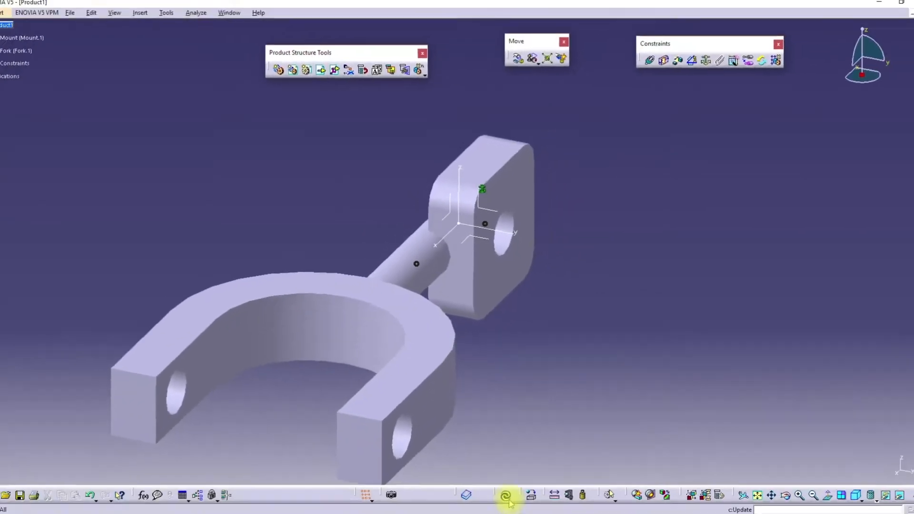
left_click(507, 486)
Step: Add a 10 mm offset constraint between the fork's shaft end face and the mount's outer face, and update the assembly
middle_click_drag(270, 248, 118, 244)
middle_click_drag(324, 222, 471, 263)
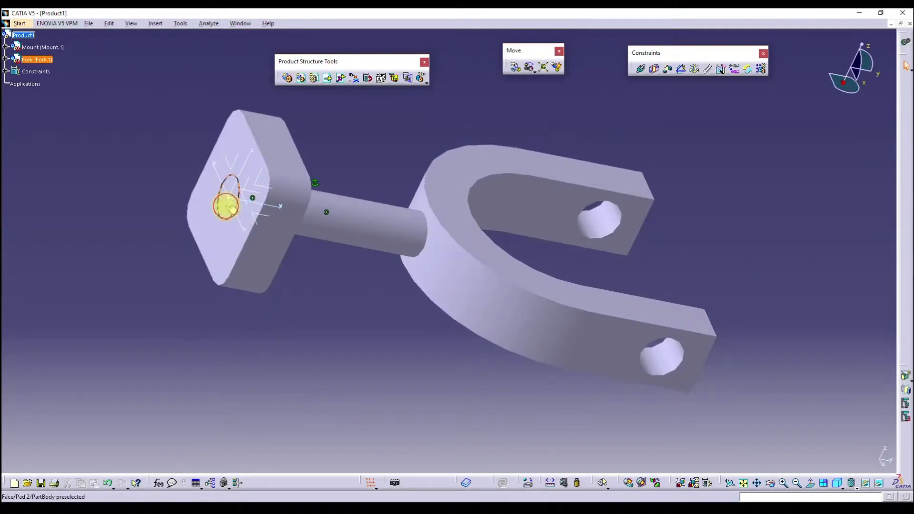
left_click(230, 208)
left_click(213, 246)
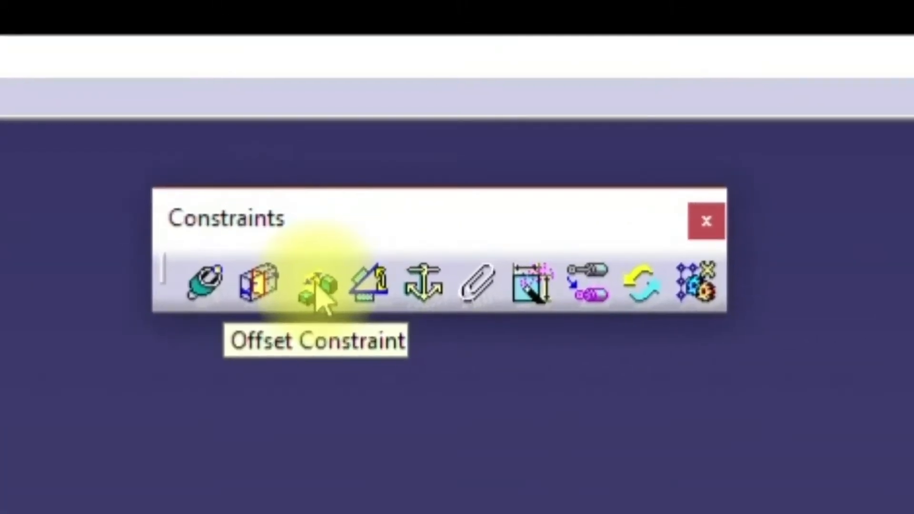
left_click(431, 217)
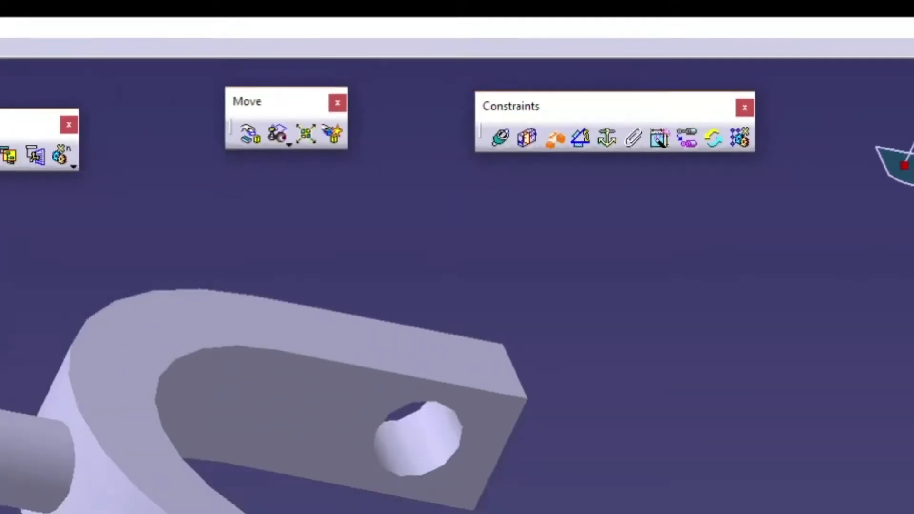
left_click(225, 200)
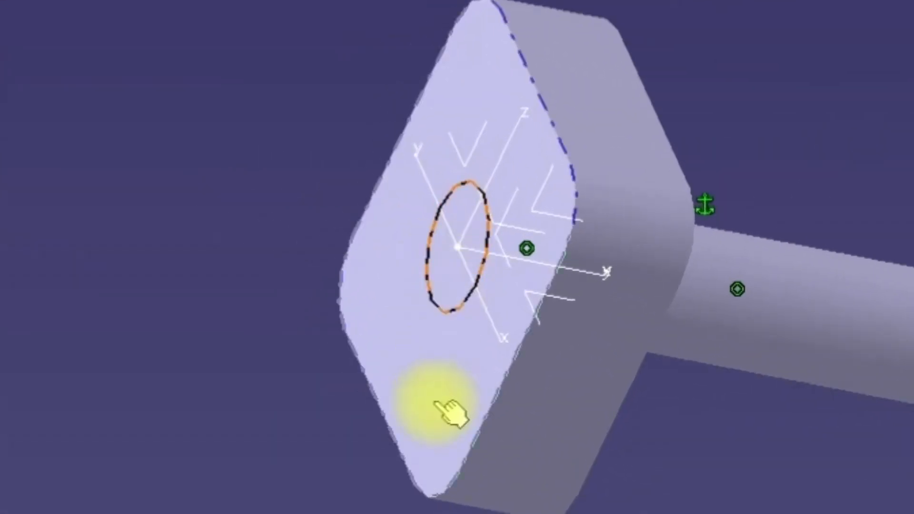
left_click(437, 404)
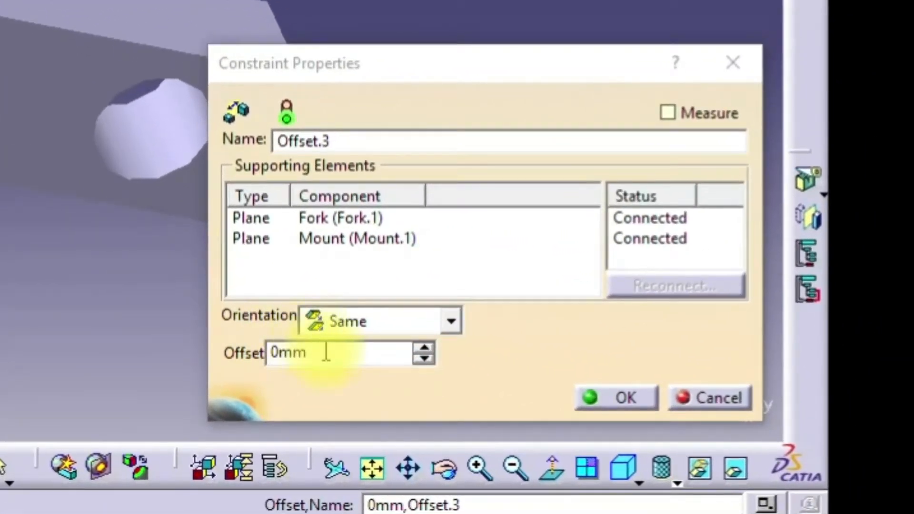
double_click(326, 352)
type("10")
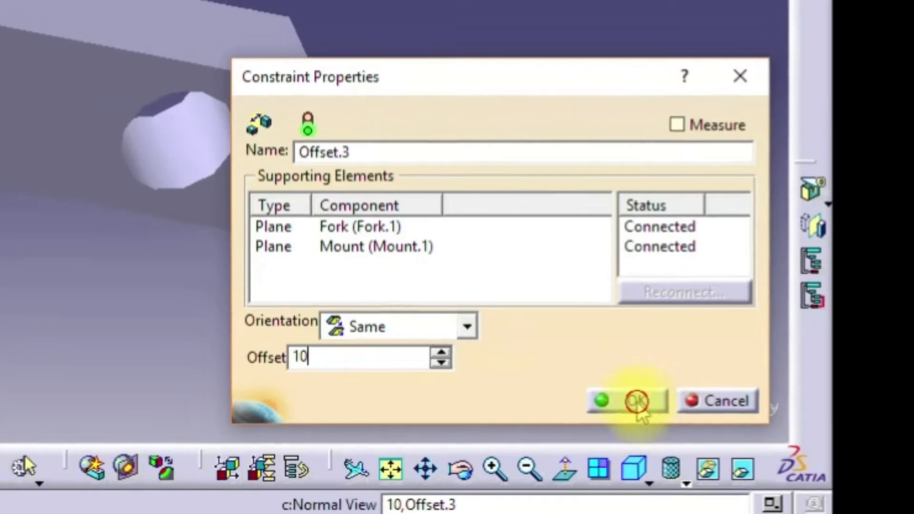
left_click(629, 398)
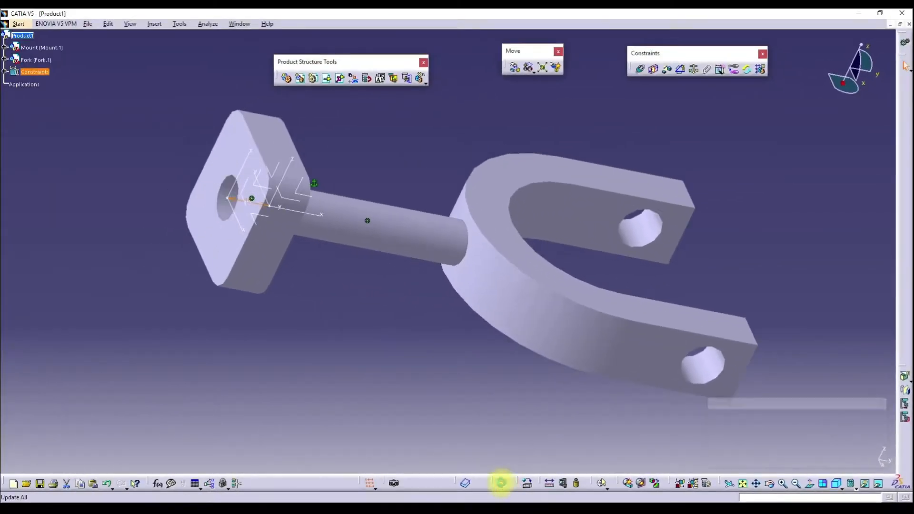
Step: Edit the fork-to-mount offset constraint so the shaft end protrudes beyond the mount's outer face, and update the assembly
middle_click_drag(346, 242, 248, 272)
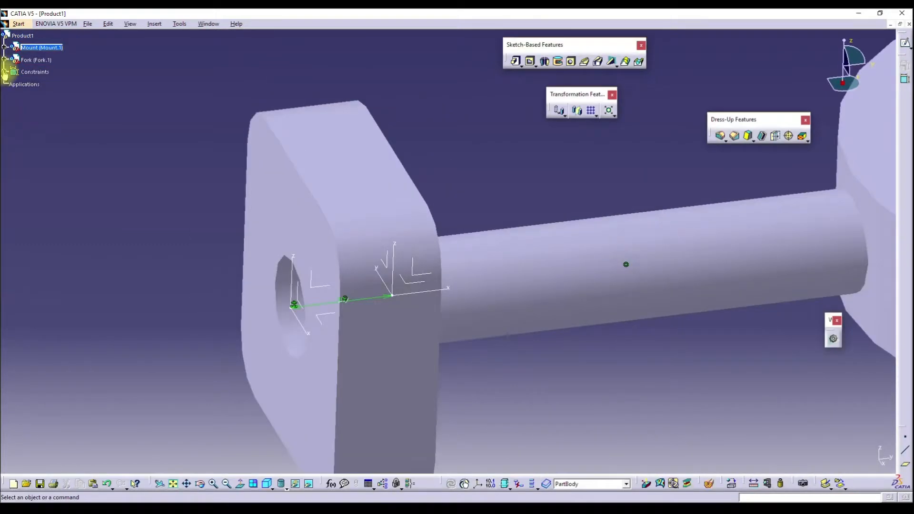
left_click(5, 71)
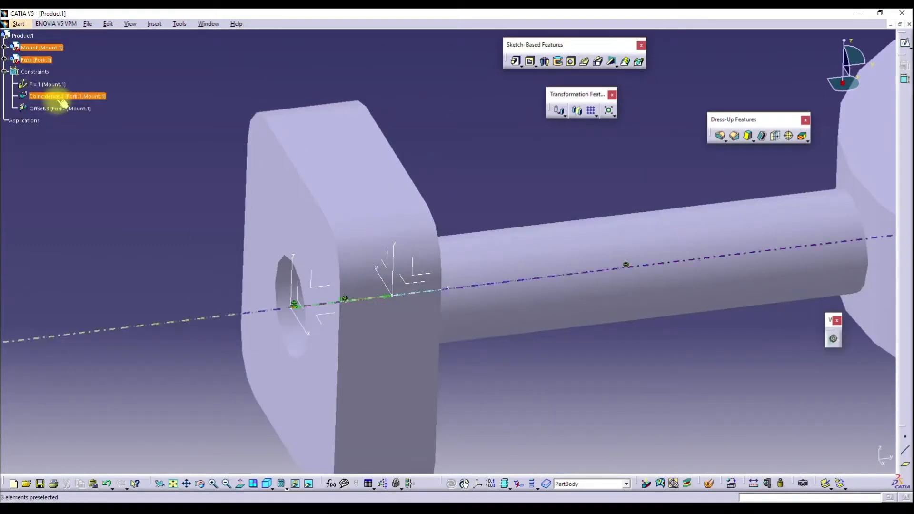
double_click(82, 109)
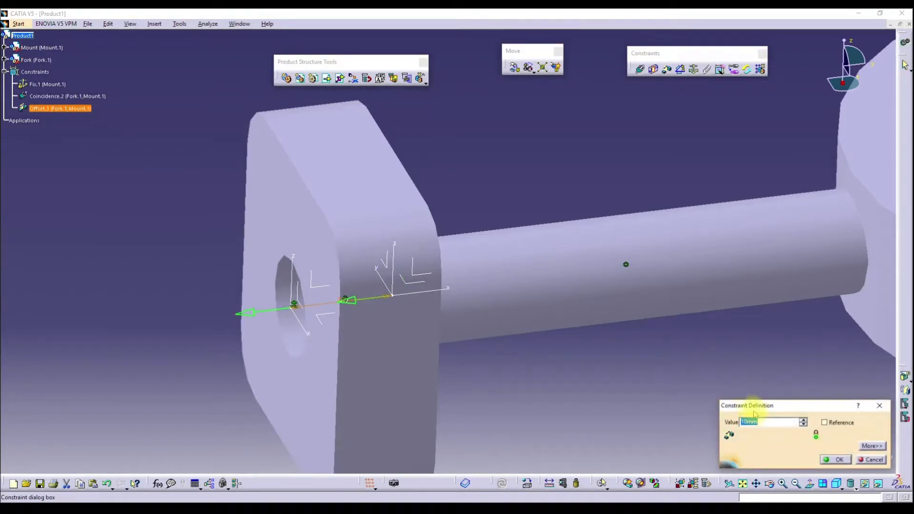
key("Return")
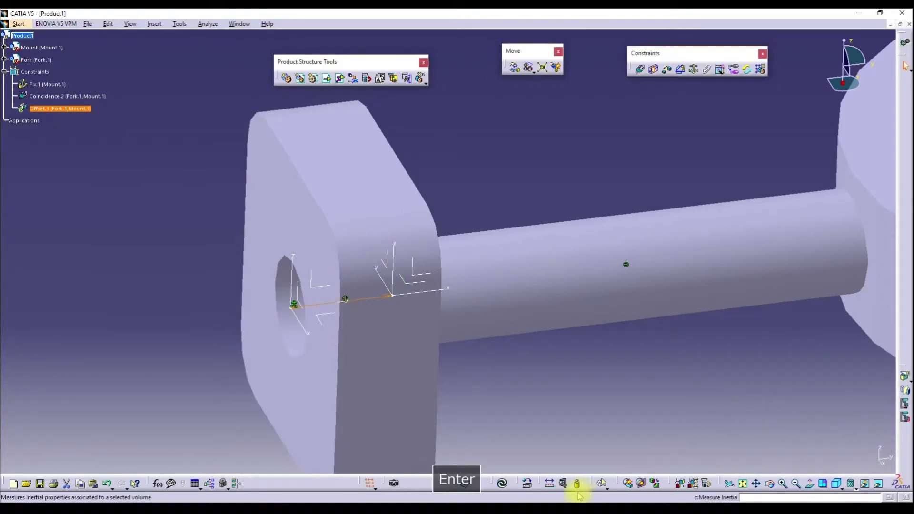
left_click(466, 483)
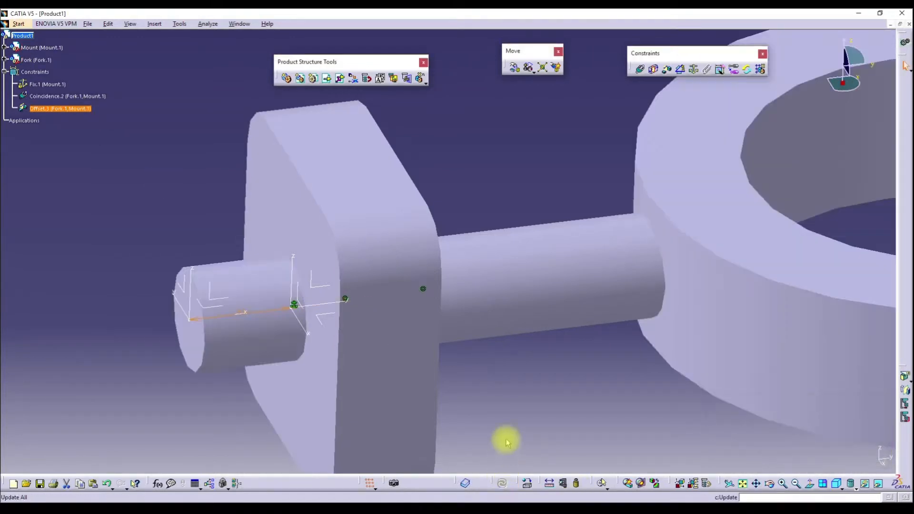
left_click(209, 400)
middle_click_drag(387, 235, 261, 275, "ctrl")
middle_click_drag(522, 238, 430, 295)
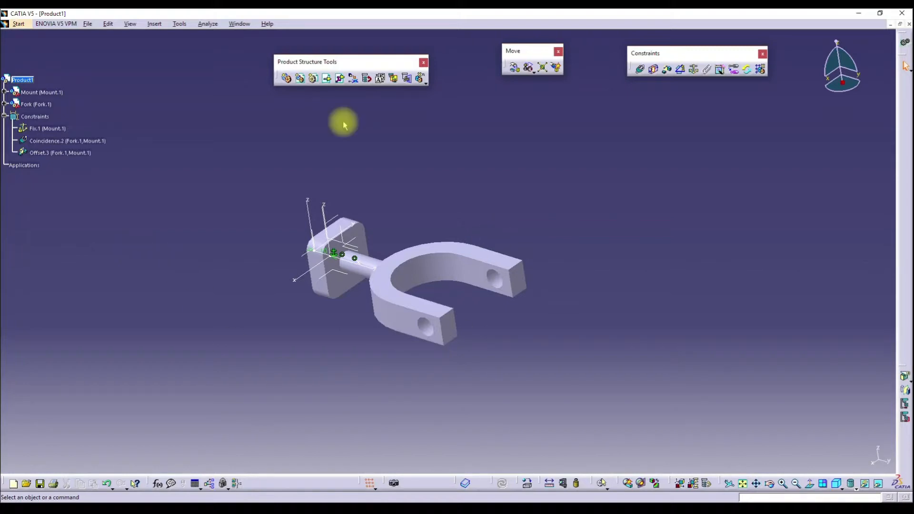
Step: Insert Center Block.CATPart from the Universal coupling folder into Product1 as an existing component
left_click(340, 79)
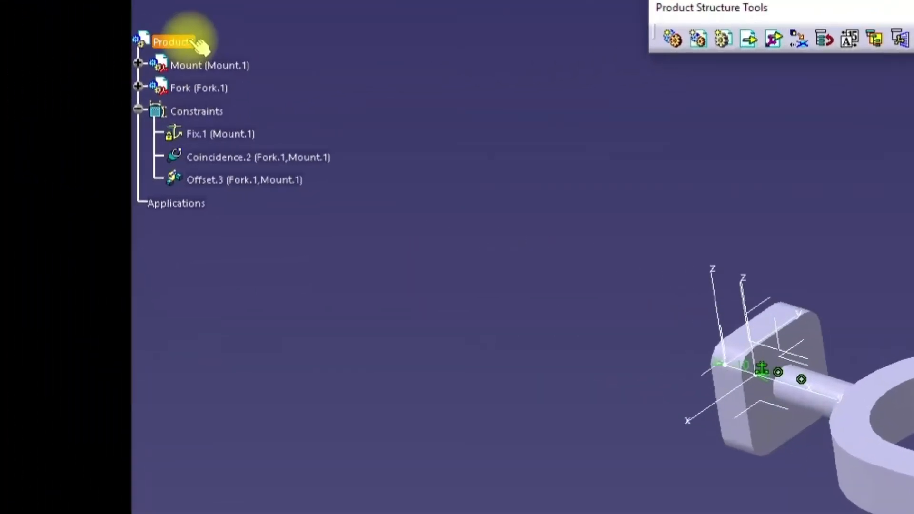
right_click(199, 44)
mouse_move(291, 333)
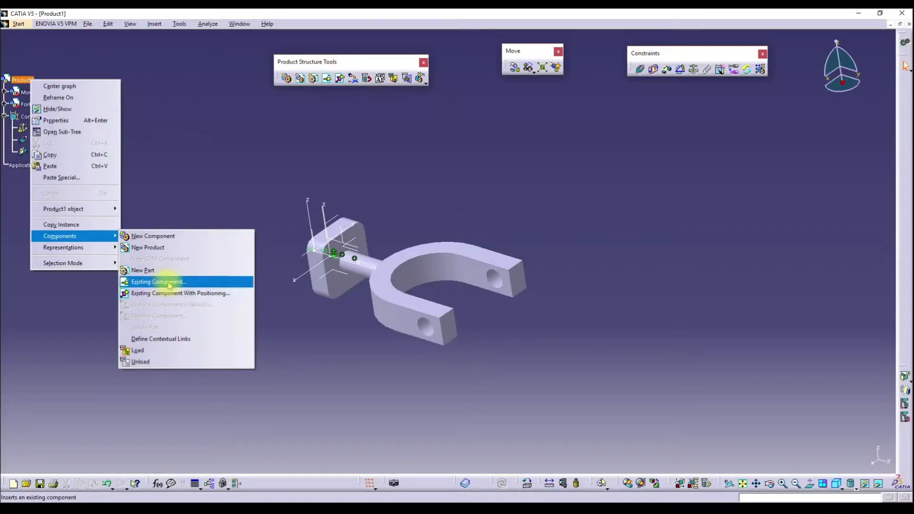
left_click(416, 245)
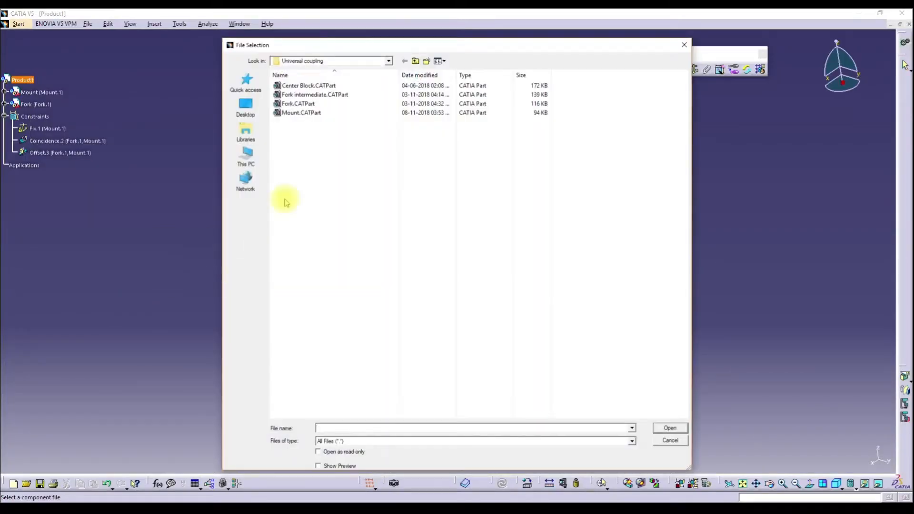
left_click(301, 86)
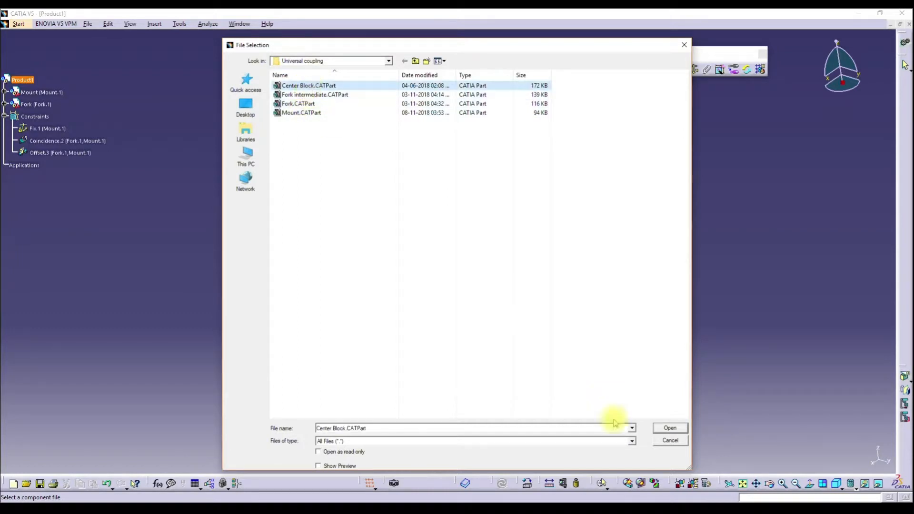
left_click(669, 428)
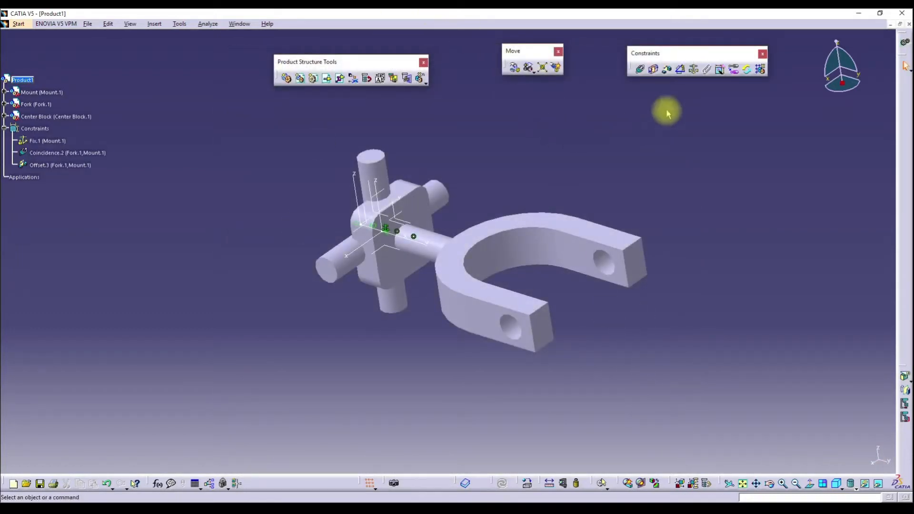
Step: Add a coincidence constraint between the center block's horizontal pin axis and the fork's arm hole axis, and update the assembly
left_click(639, 73)
left_click(344, 258)
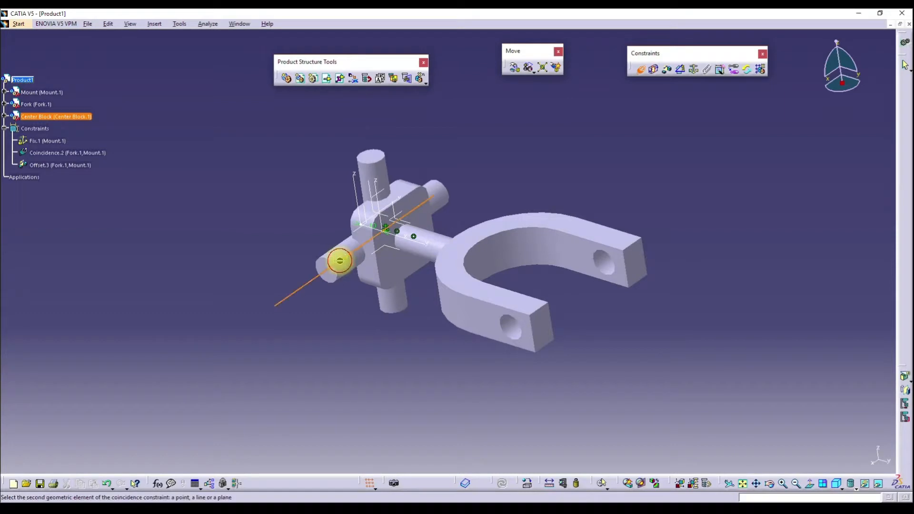
left_click(515, 330)
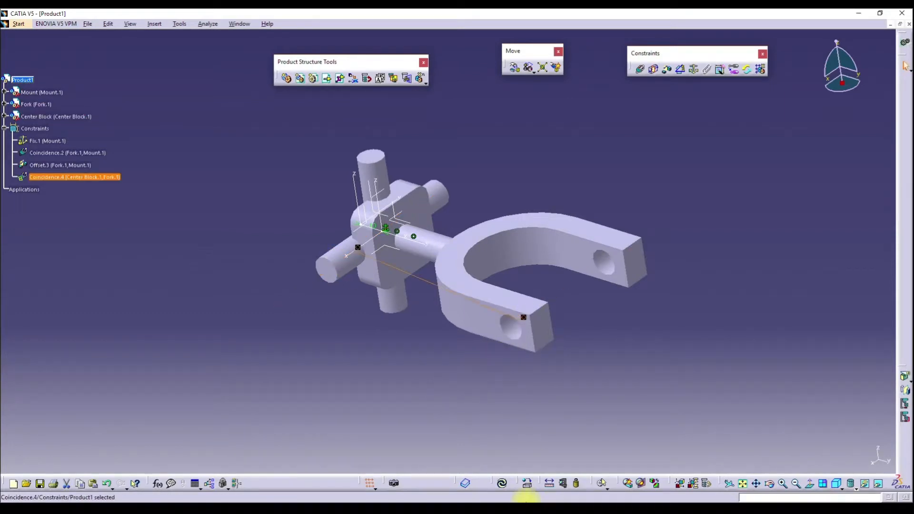
left_click(505, 484)
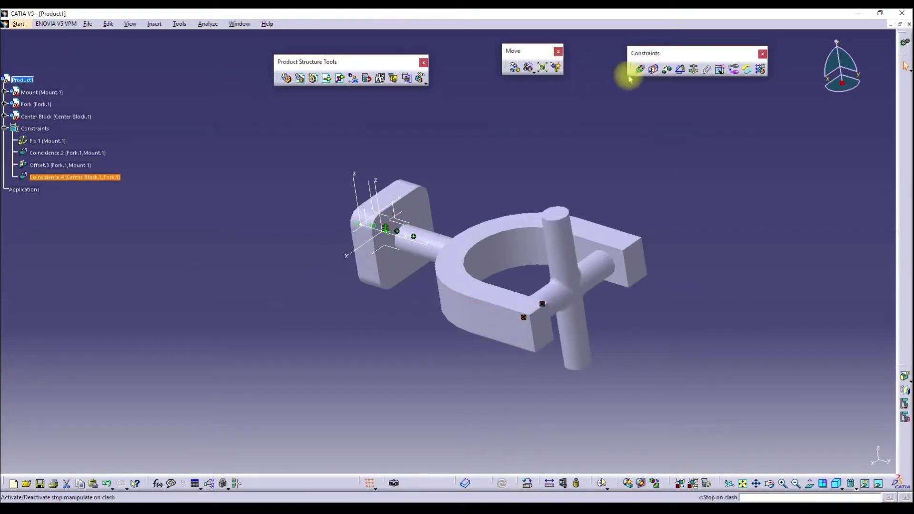
Step: Add a 0 mm offset constraint between the fork arm's outer face and the end face of the center block's pin
left_click(673, 72)
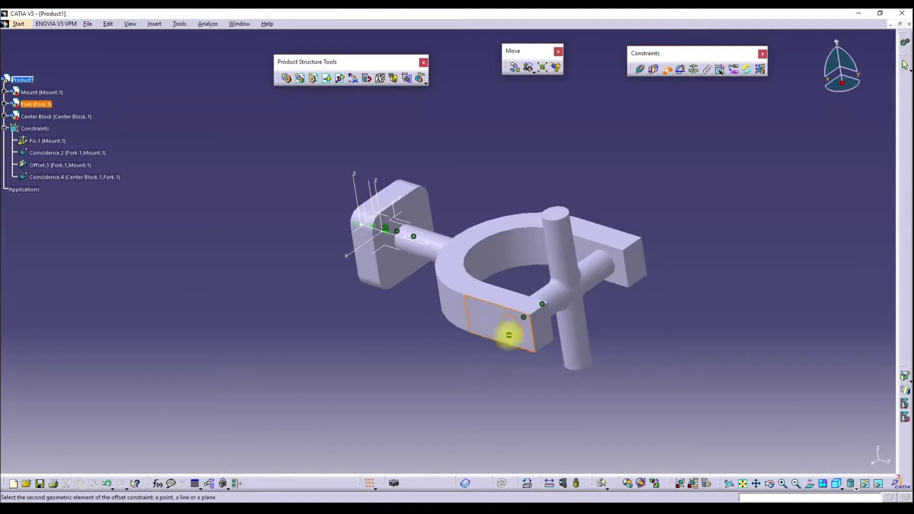
left_click(506, 335)
type("0")
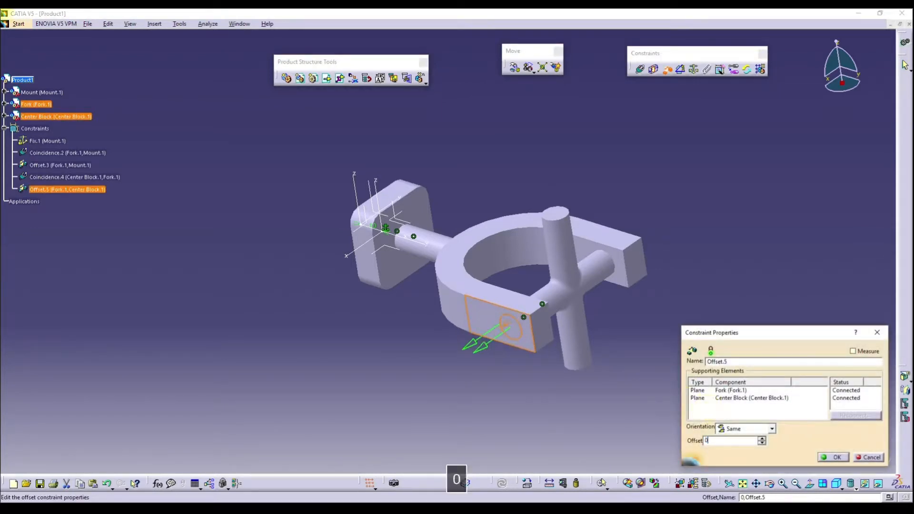
key("Return")
middle_click_drag(461, 251, 404, 194)
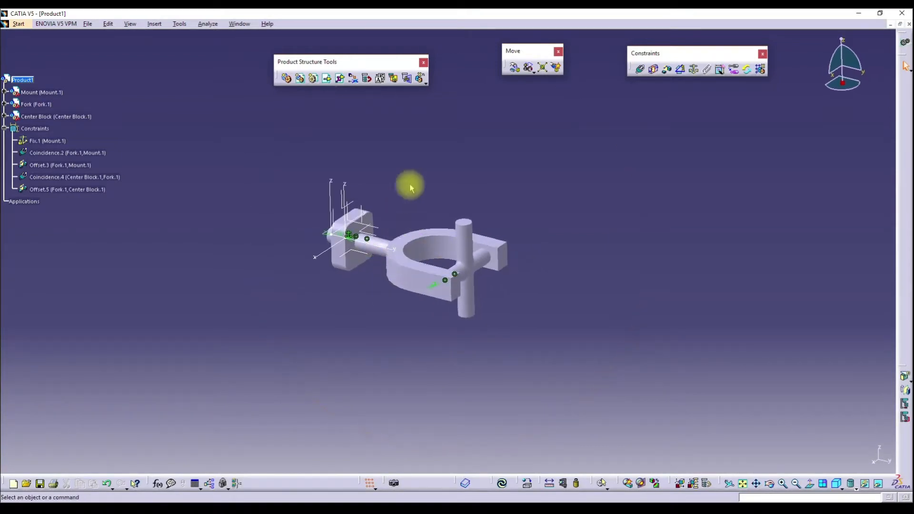
Step: Try rotating the fork about its shaft axis with the Manipulation tool, respecting constraints, and cancel the movement
left_click(515, 68)
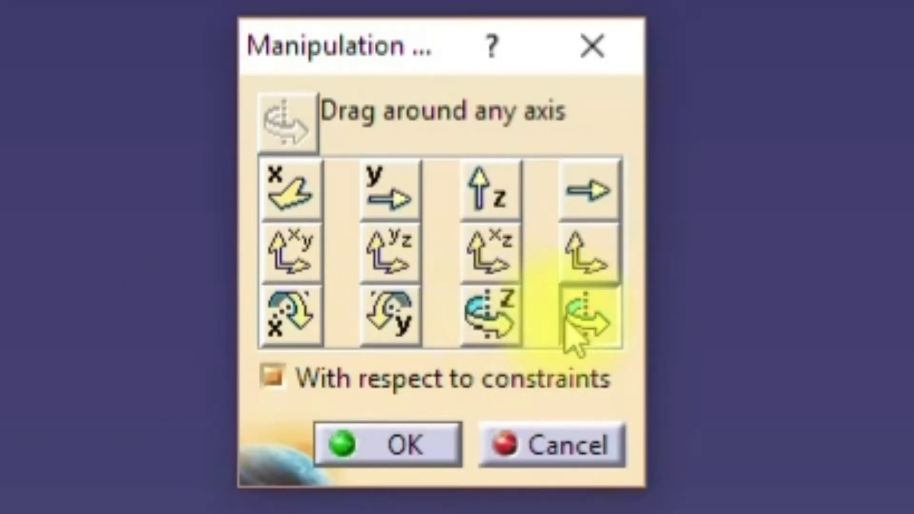
left_click(591, 314)
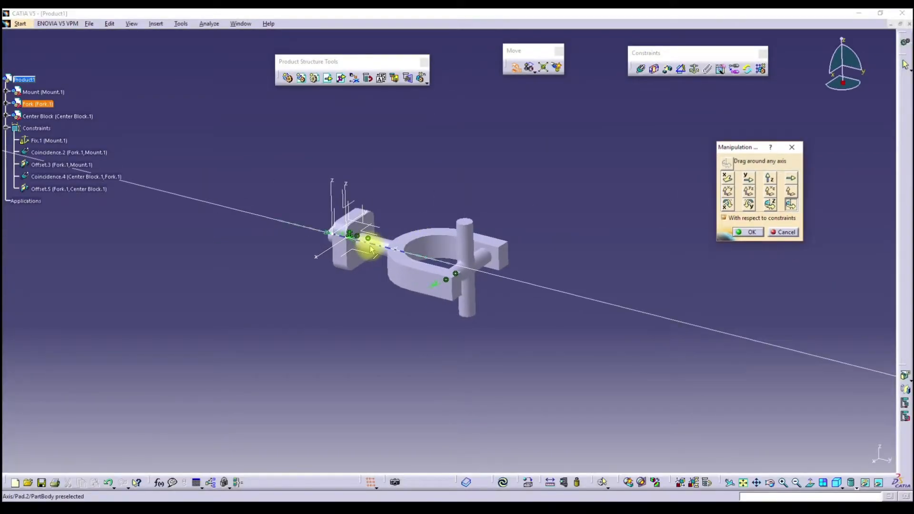
left_click(350, 245)
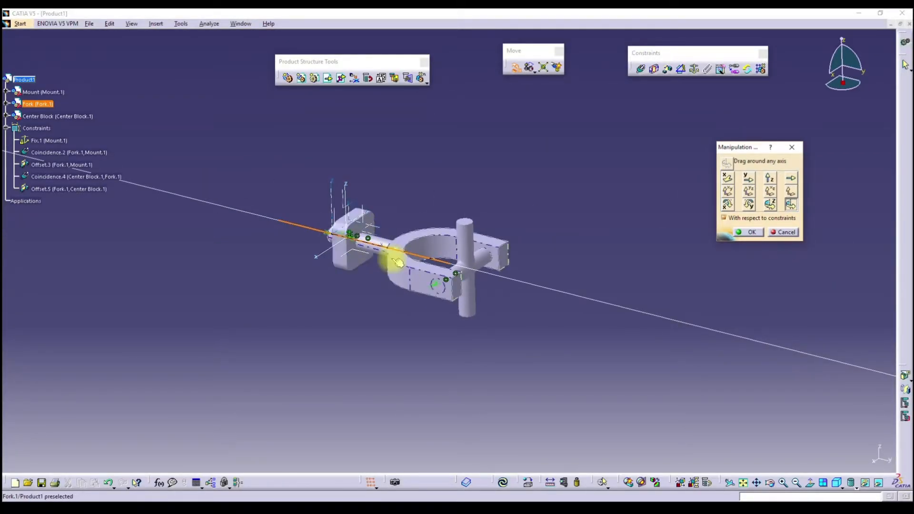
mouse_move(416, 280)
left_mouse_down()
mouse_move(435, 241)
mouse_move(414, 292)
mouse_move(430, 233)
mouse_move(423, 284)
left_mouse_up()
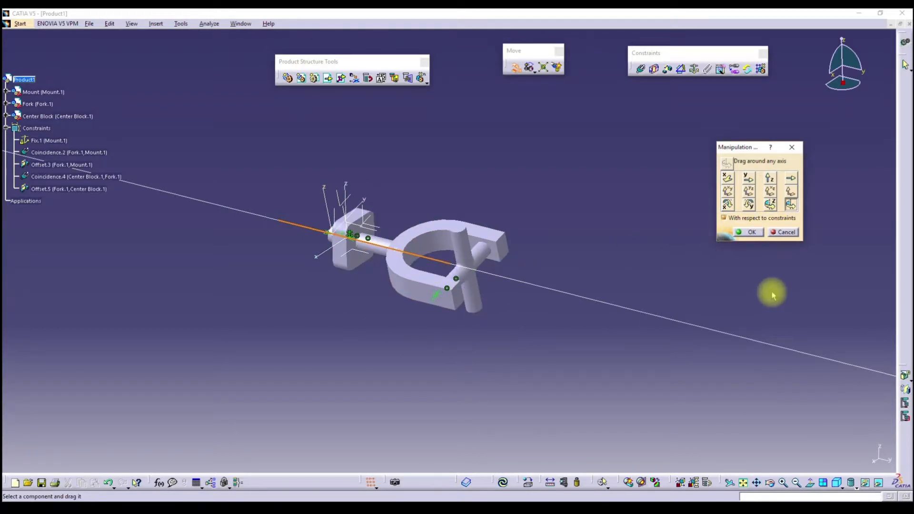
left_click(783, 232)
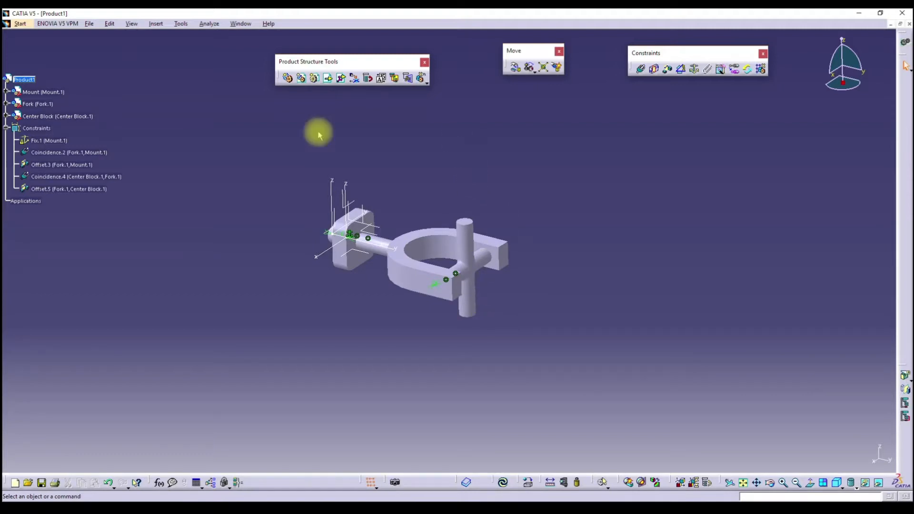
Step: Insert Fork intermediate.CATPart from the Universal coupling folder into Product1 as an existing component
right_click(34, 83)
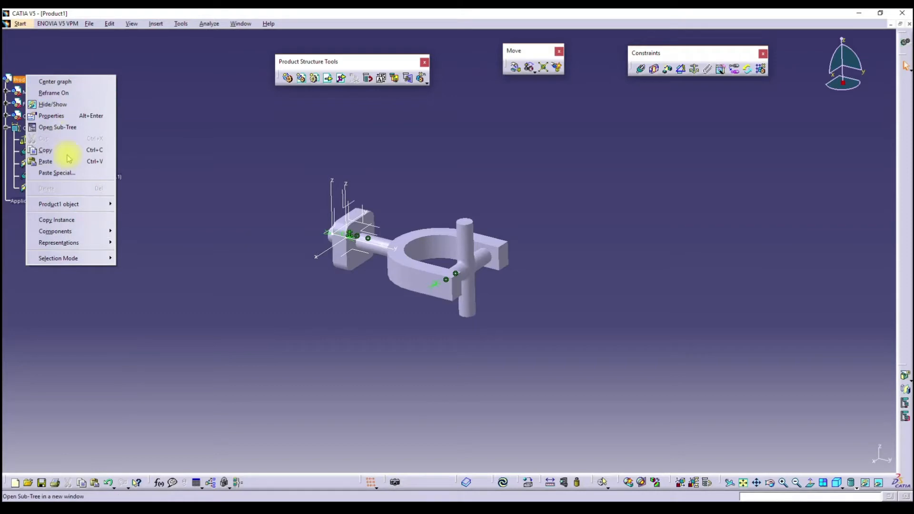
left_click(71, 232)
left_click(153, 273)
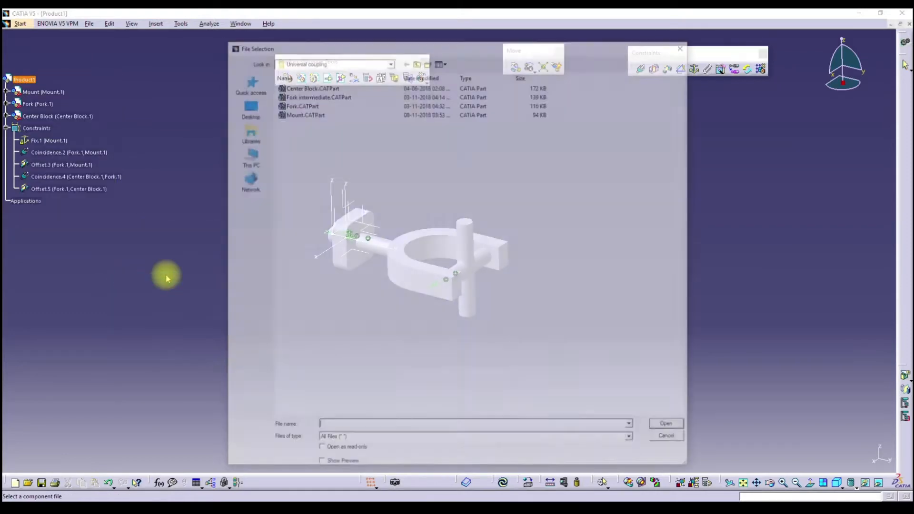
left_click(303, 94)
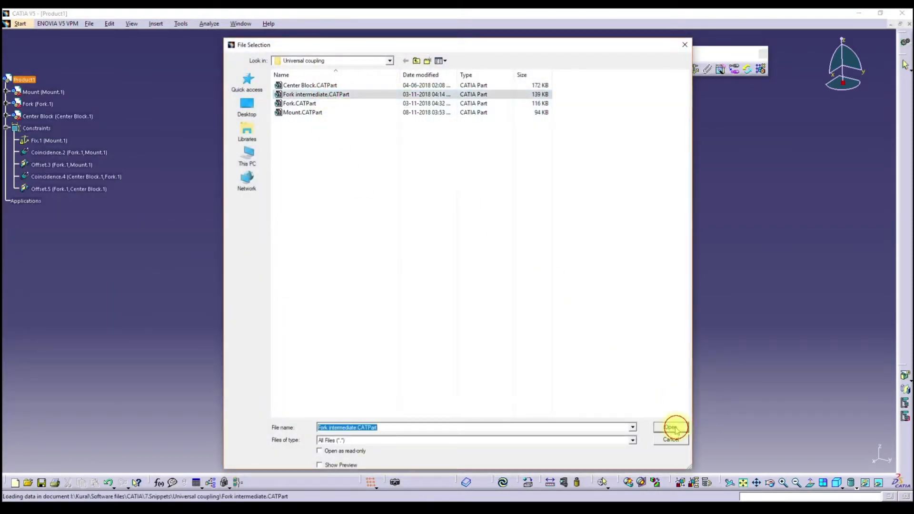
left_click(676, 427)
Step: Add a coincidence constraint between the center block's vertical pin axis and the intermediate fork's arm hole axis, and update the assembly
middle_click_drag(520, 276, 431, 276)
left_click(637, 70)
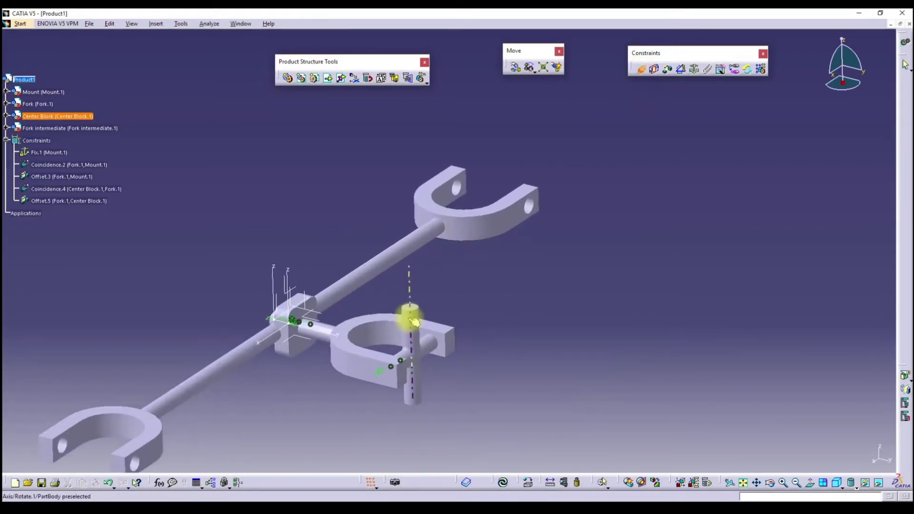
left_click(536, 210)
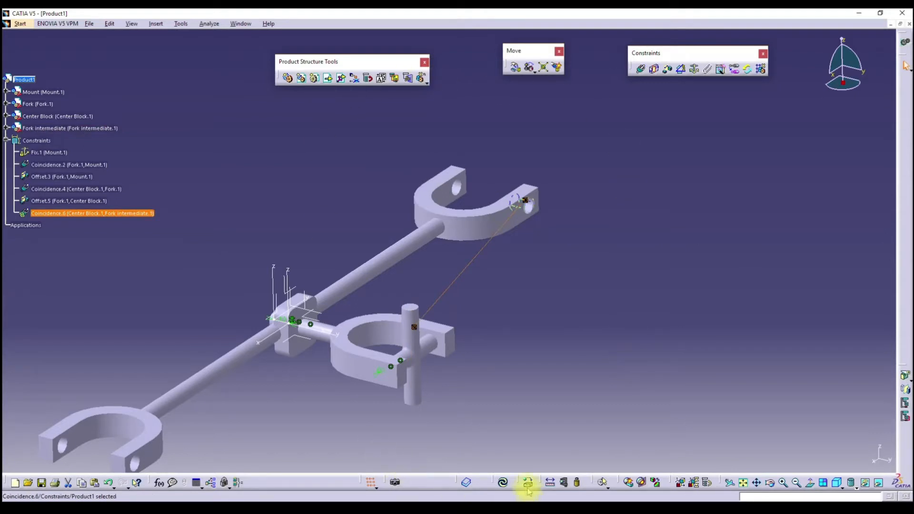
left_click(503, 483)
middle_click_drag(510, 353, 482, 374)
left_click(481, 370)
middle_click_drag(479, 285, 476, 199)
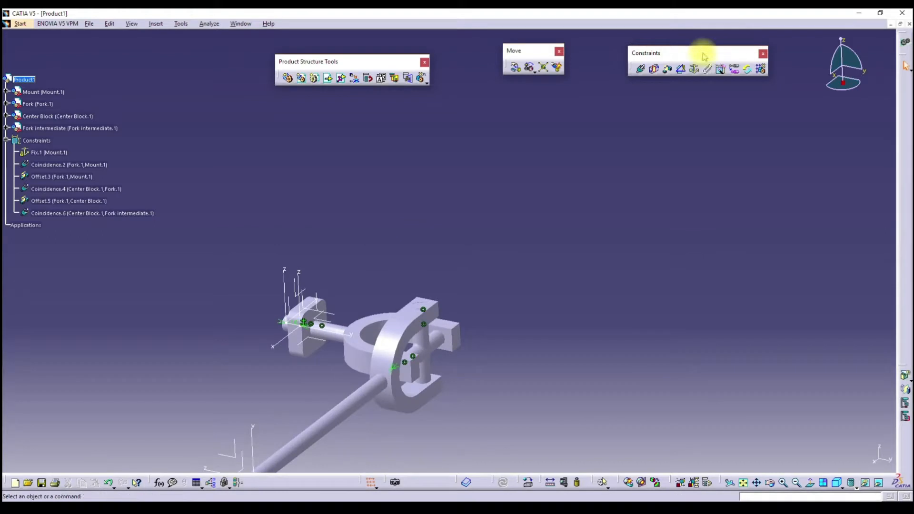
Step: Add a 0 mm offset constraint between the end face of the center block's vertical pin and the intermediate fork arm's outer face
middle_click_drag(438, 343, 412, 290)
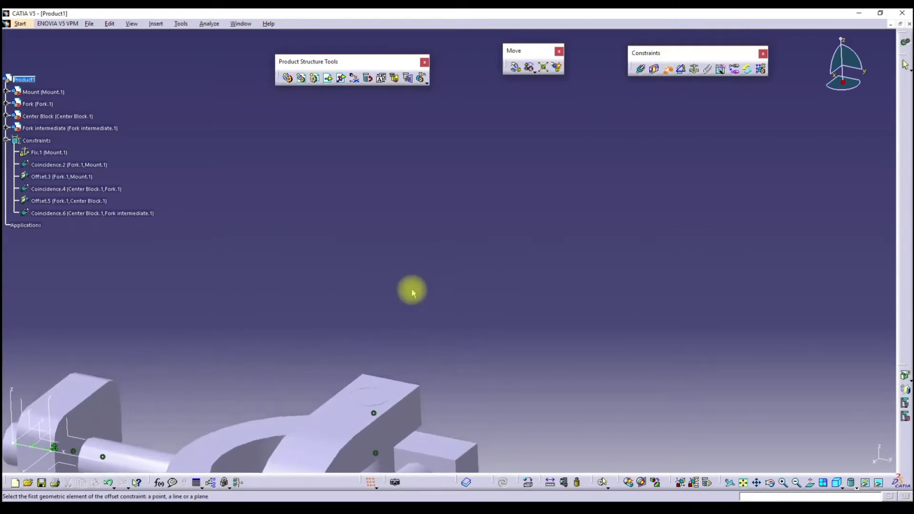
left_click(374, 394)
left_click(404, 397)
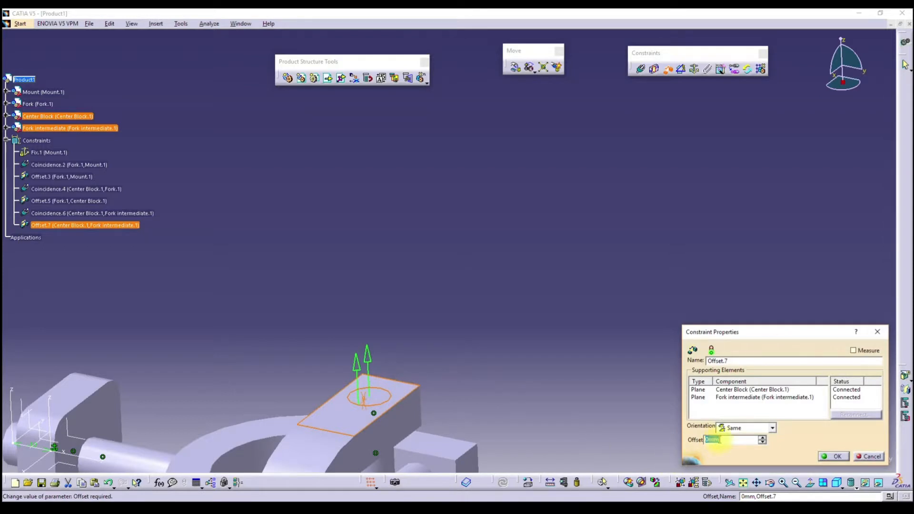
key("Return")
Step: Rotate the intermediate fork about the center block's vertical pin axis with the Manipulation tool, respecting constraints, so its shaft extends away from the mount
middle_click_drag(625, 363, 541, 257)
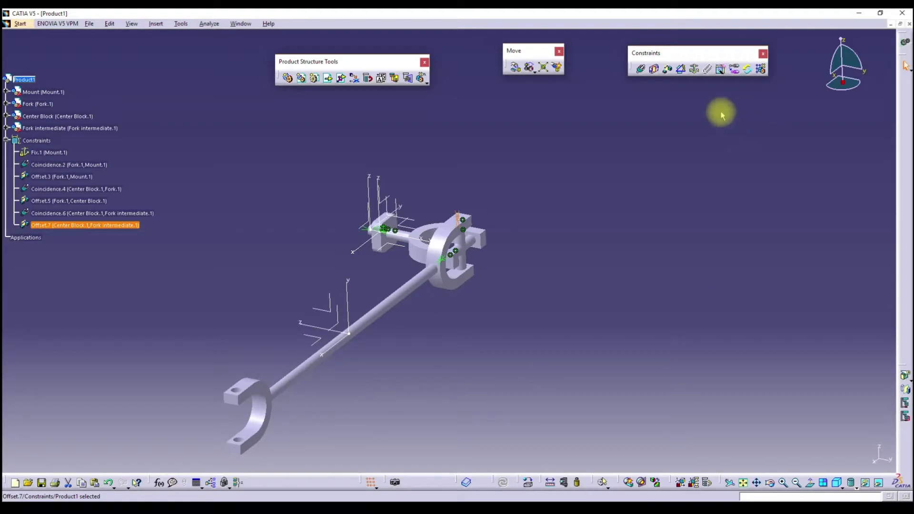
left_click(515, 68)
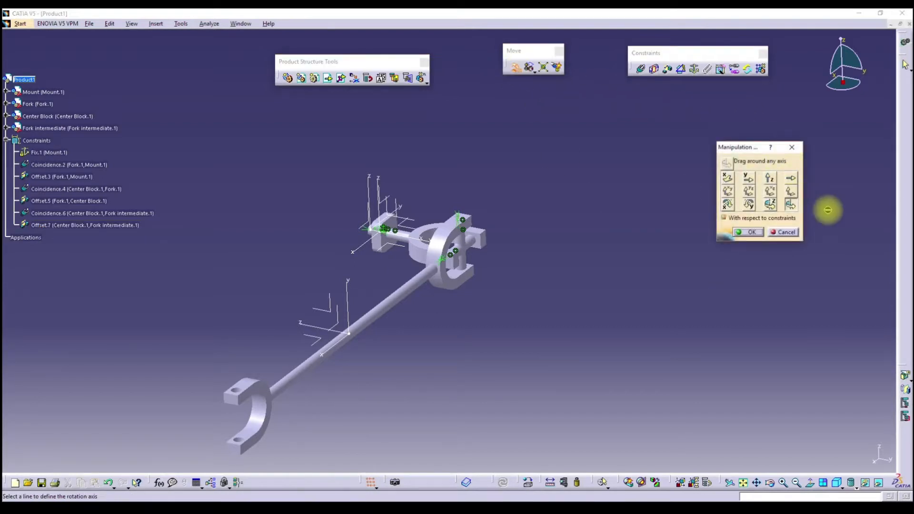
middle_click_drag(514, 266, 500, 173, "ctrl")
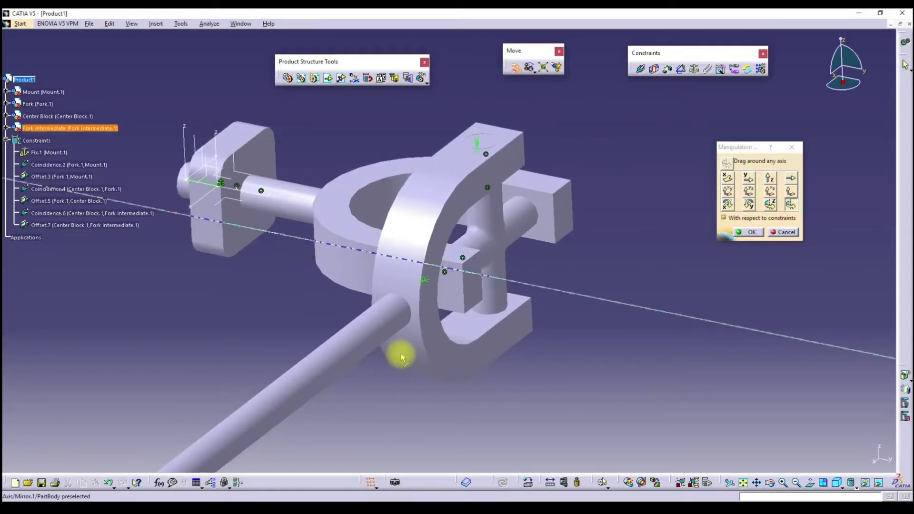
left_click(497, 296)
middle_click_drag(569, 248, 557, 400, "ctrl")
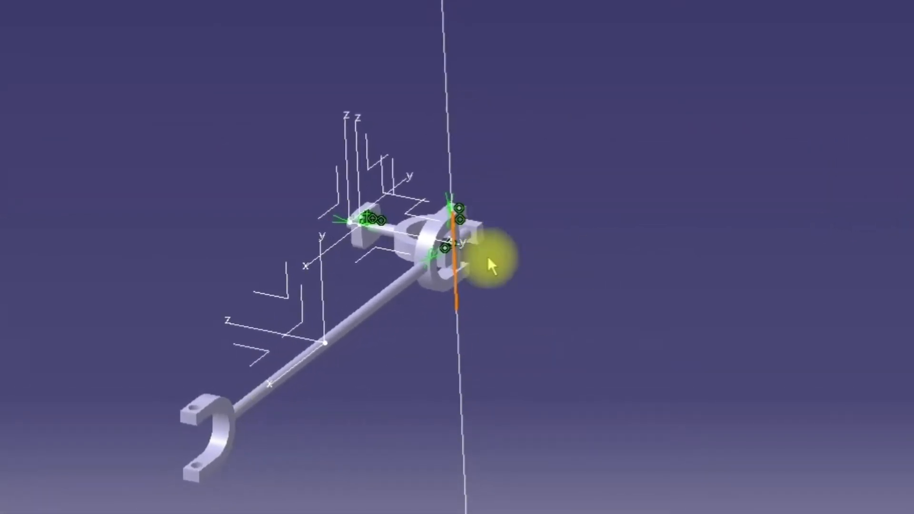
left_click_drag(219, 430, 809, 320)
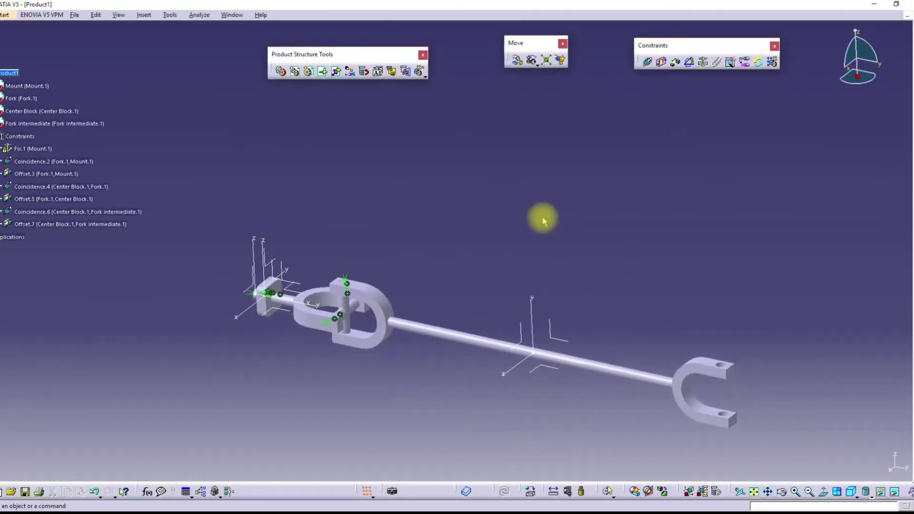
Step: Tilt the intermediate fork slightly downward about the center block's horizontal pin axis with the Manipulation tool, respecting constraints
mouse_move(443, 257)
middle_mouse_down()
mouse_move(459, 235)
mouse_move(456, 249)
middle_mouse_up()
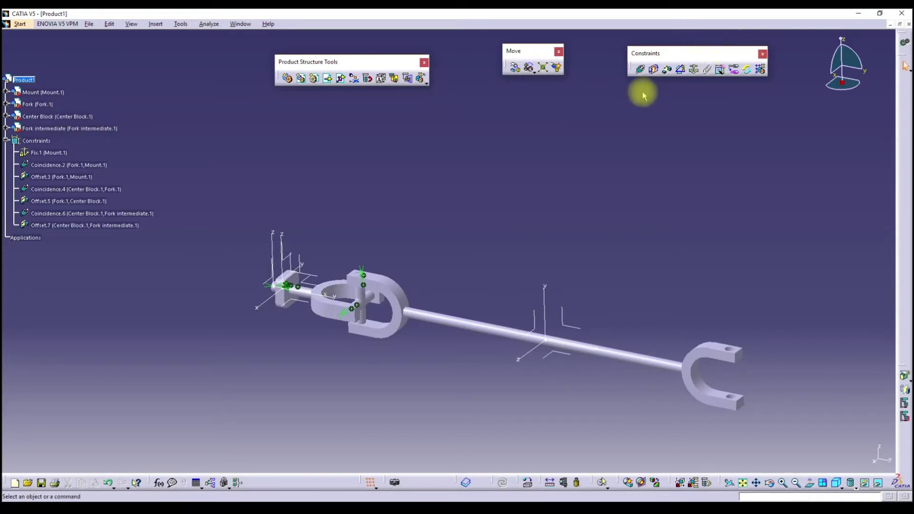
left_click(515, 71)
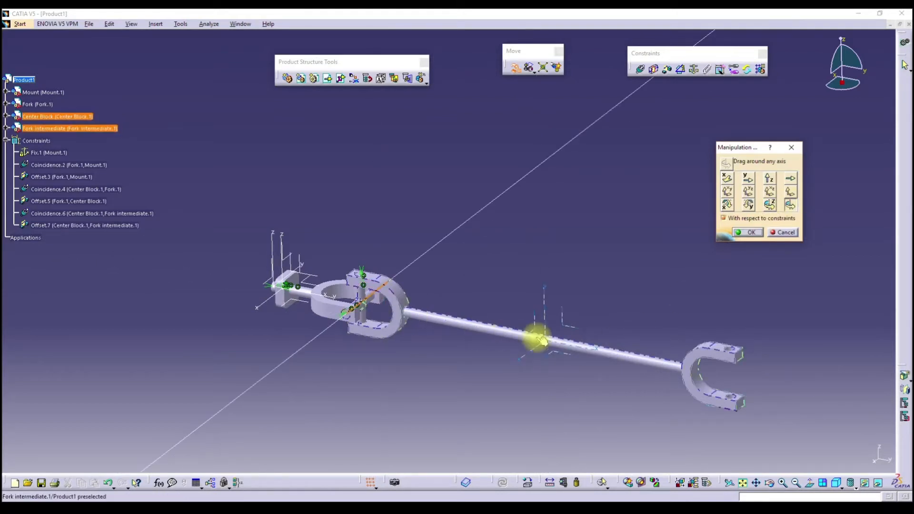
left_click_drag(604, 352, 589, 376)
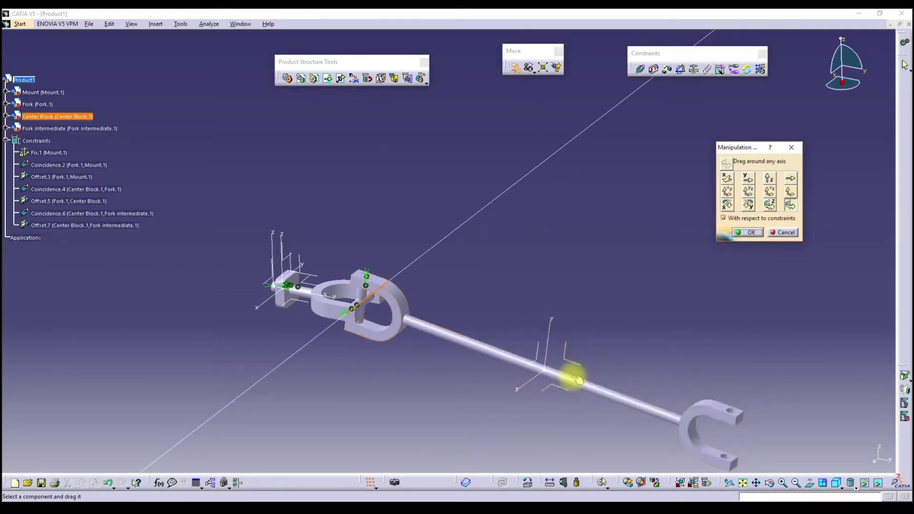
left_click(748, 233)
Step: Insert a second instance of Center Block.CATPart from the Universal coupling folder into Product1 as an existing component
middle_click_drag(582, 232, 455, 257)
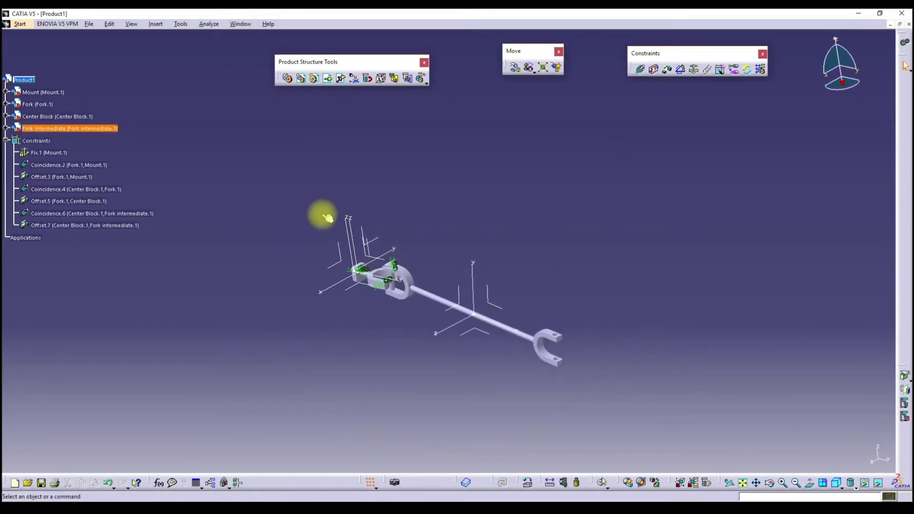
right_click(9, 80)
mouse_move(67, 235)
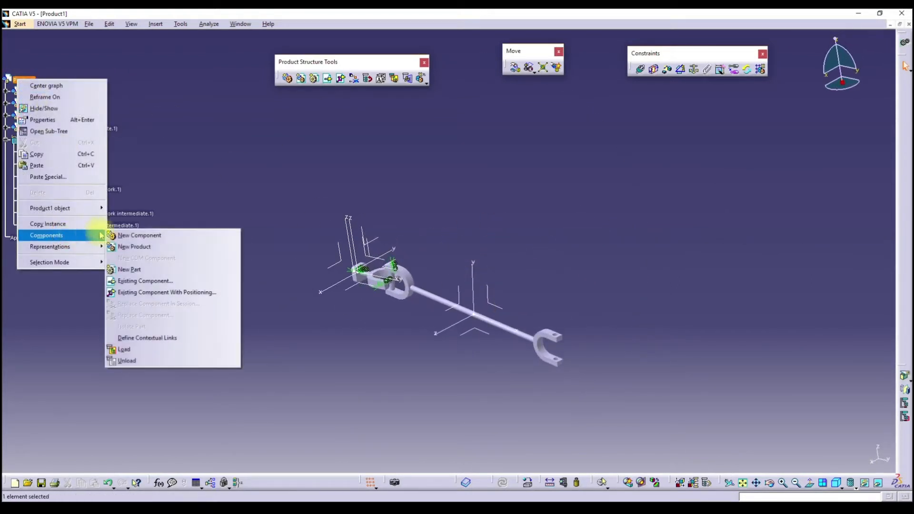
left_click(143, 282)
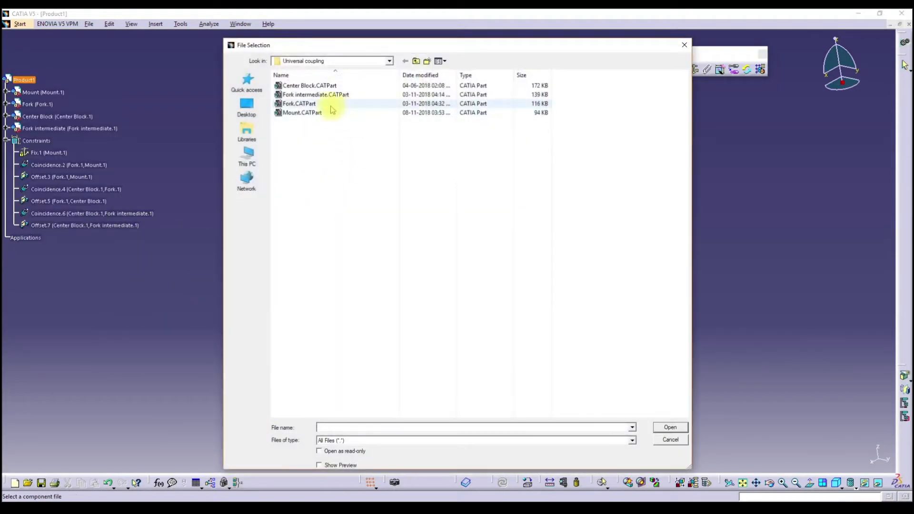
left_click(311, 85)
left_click(670, 428)
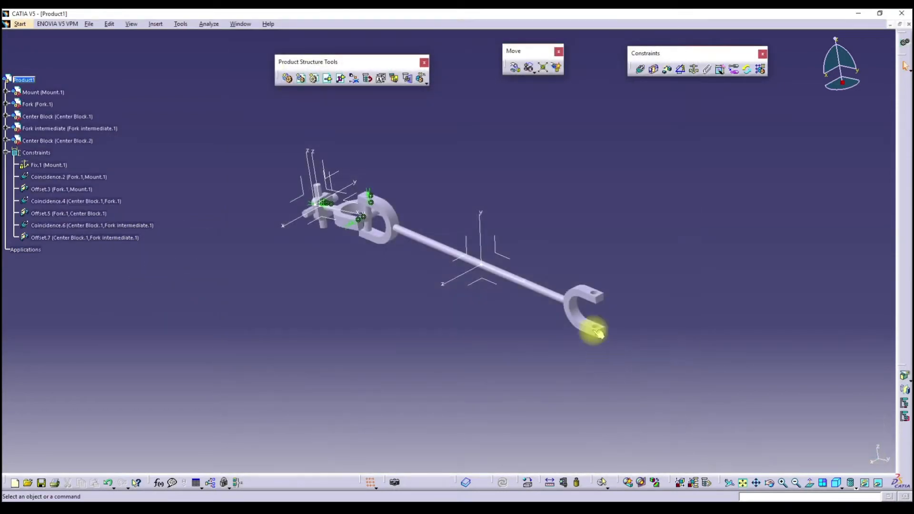
Step: Add a coincidence constraint between the second center block's vertical pin axis and the hole axis at the intermediate fork's free end, and update the assembly
middle_click_drag(469, 227, 472, 281)
middle_click_drag(160, 218, 229, 143)
middle_click_drag(65, 159, 210, 250)
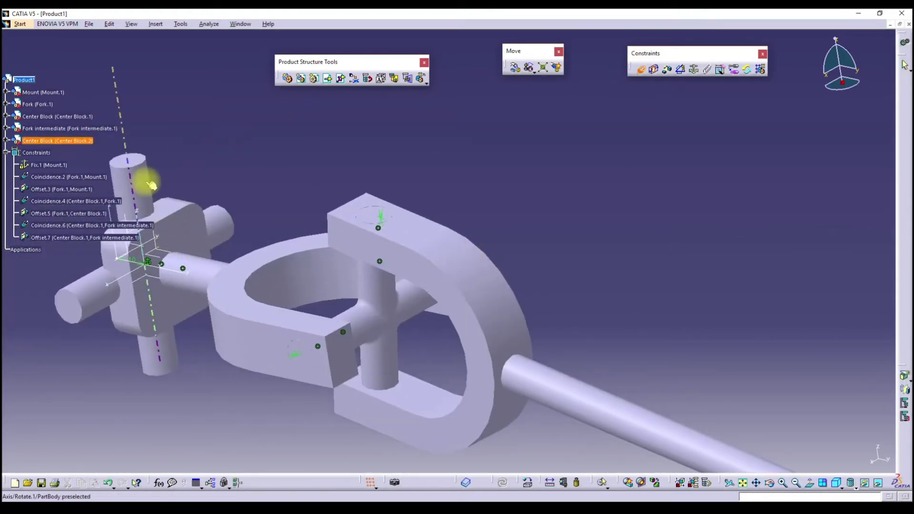
middle_click_drag(365, 150, 518, 198)
left_click(595, 389)
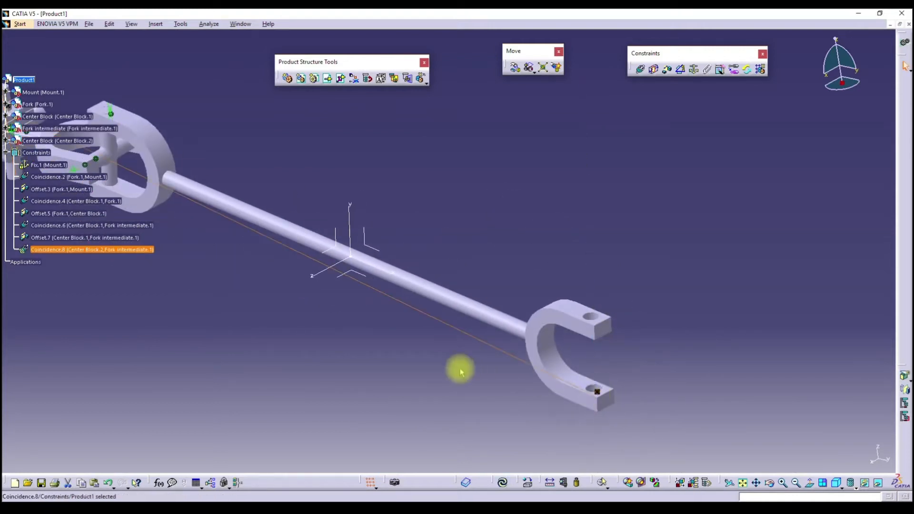
left_click(503, 483)
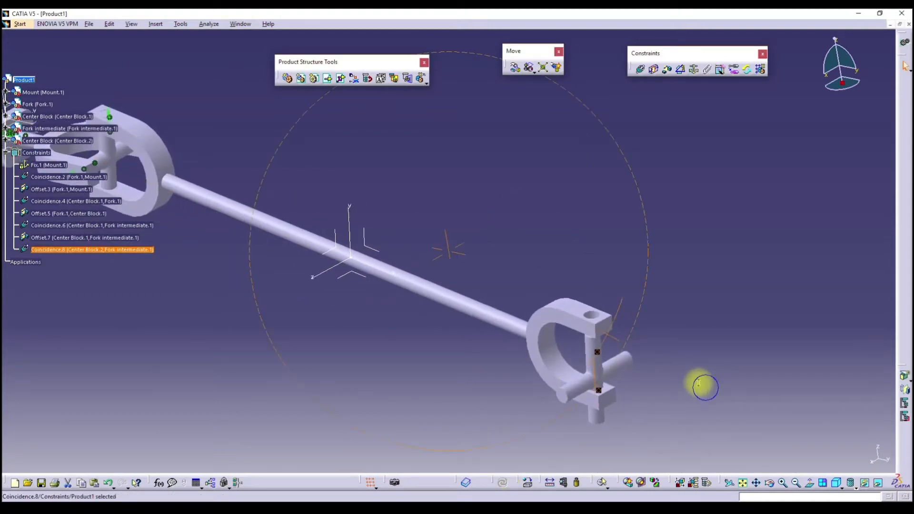
Step: Add a 0 mm offset constraint between the second center block's upper pin face and the intermediate fork's upper outer face, and update the assembly
middle_click_drag(567, 381, 409, 305)
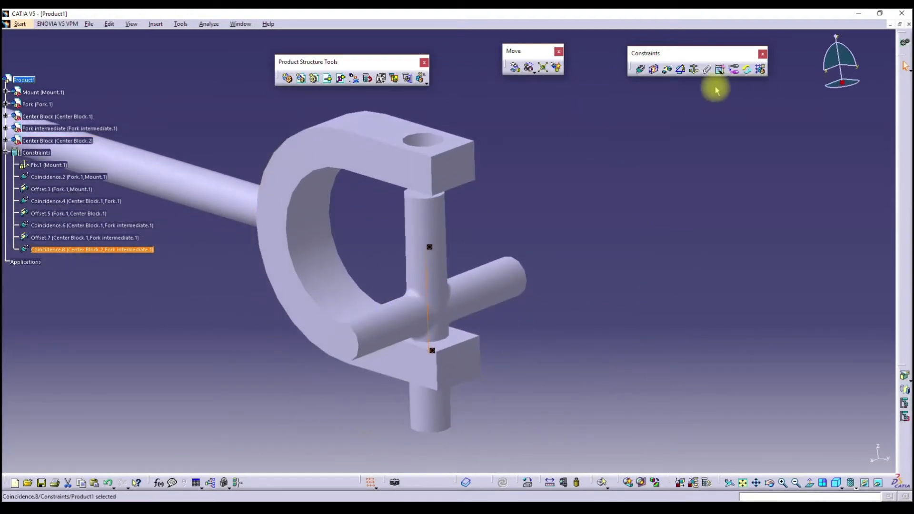
left_click(634, 136)
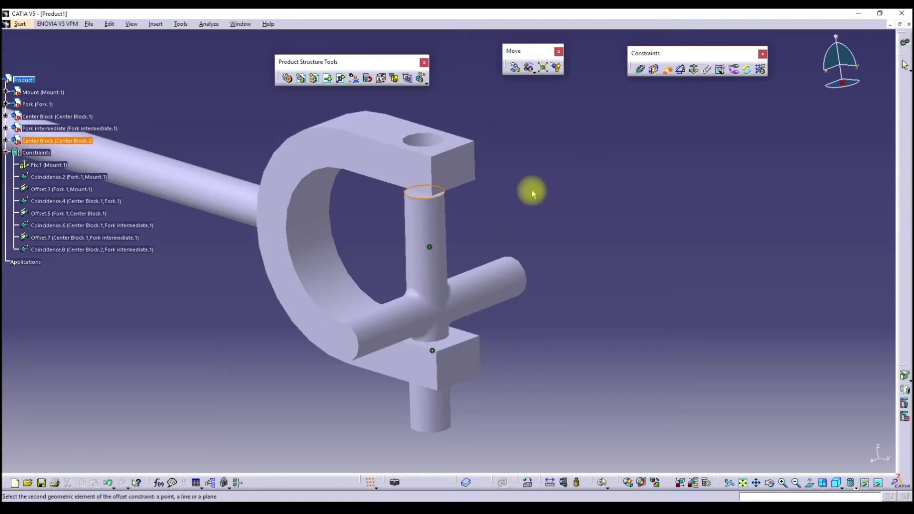
left_click(396, 131)
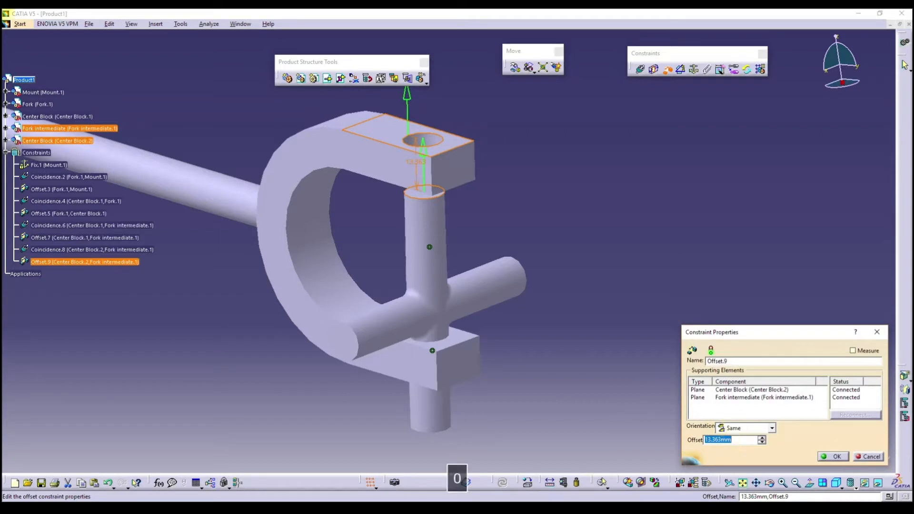
key("Return")
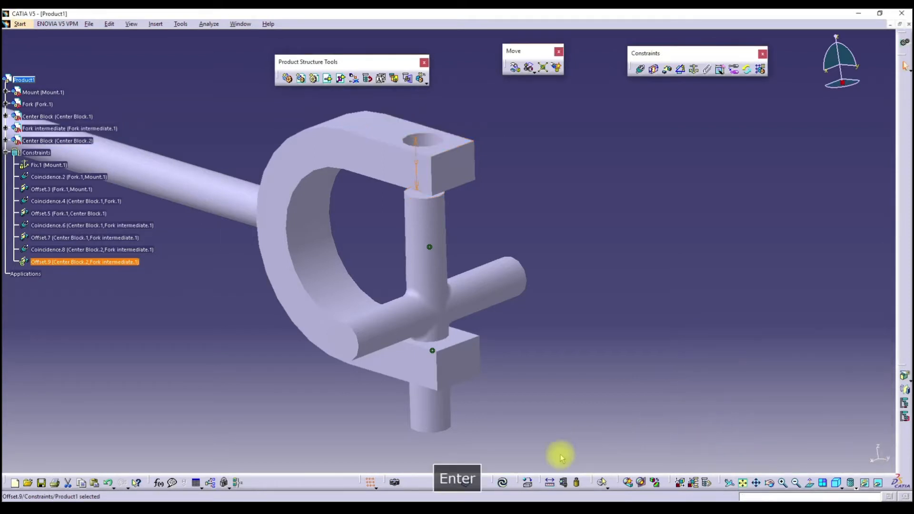
middle_click_drag(536, 467, 357, 167)
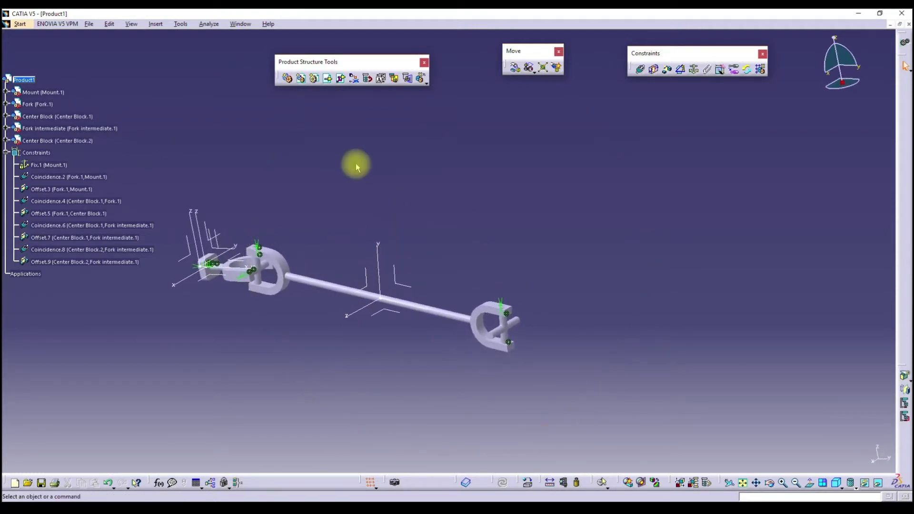
Step: Insert a second instance of Fork.CATPart from the Universal coupling folder into Product1 as an existing component
right_click(22, 81)
mouse_move(79, 240)
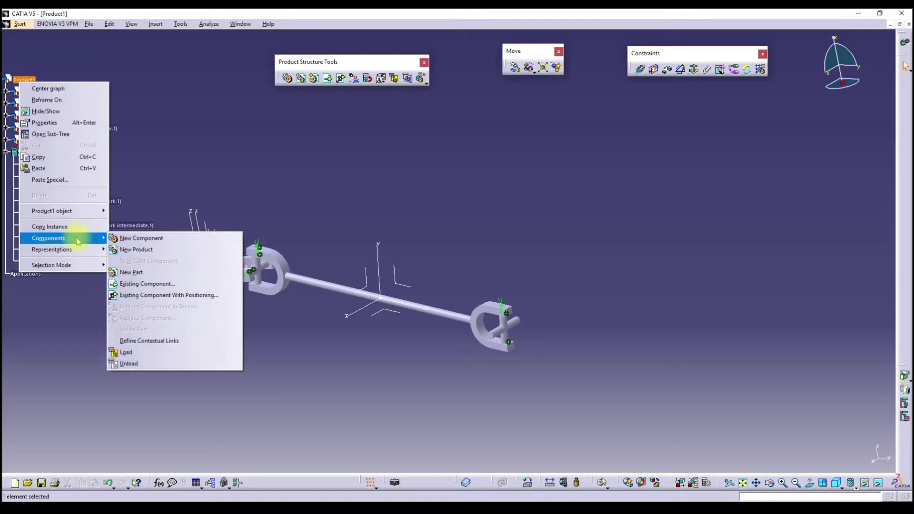
left_click(164, 284)
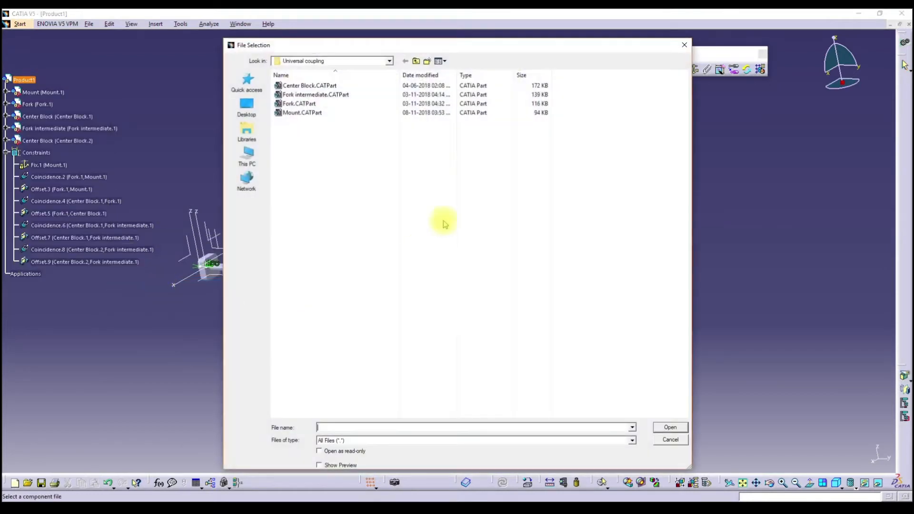
left_click(293, 105)
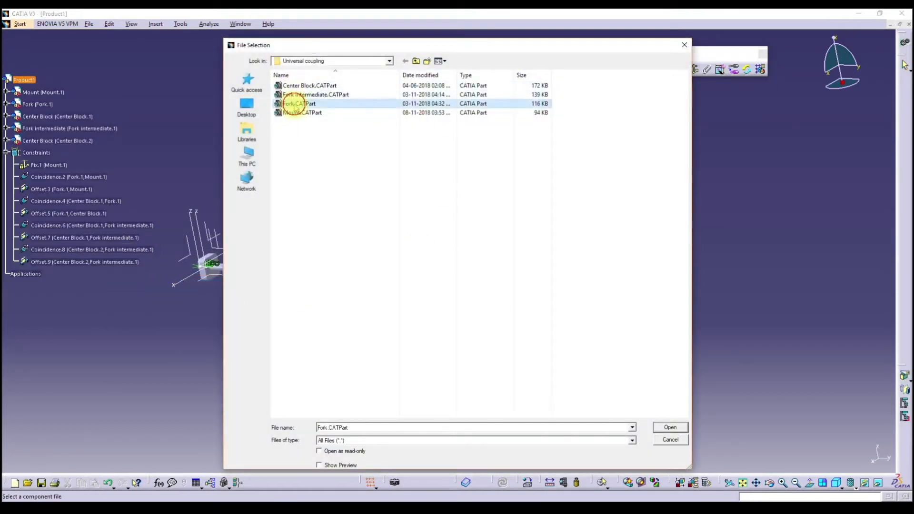
left_click(670, 427)
Step: Add a coincidence constraint between the second center block's horizontal pin axis and the second fork's arm hole axis, and update the assembly
middle_click_drag(584, 384, 403, 310)
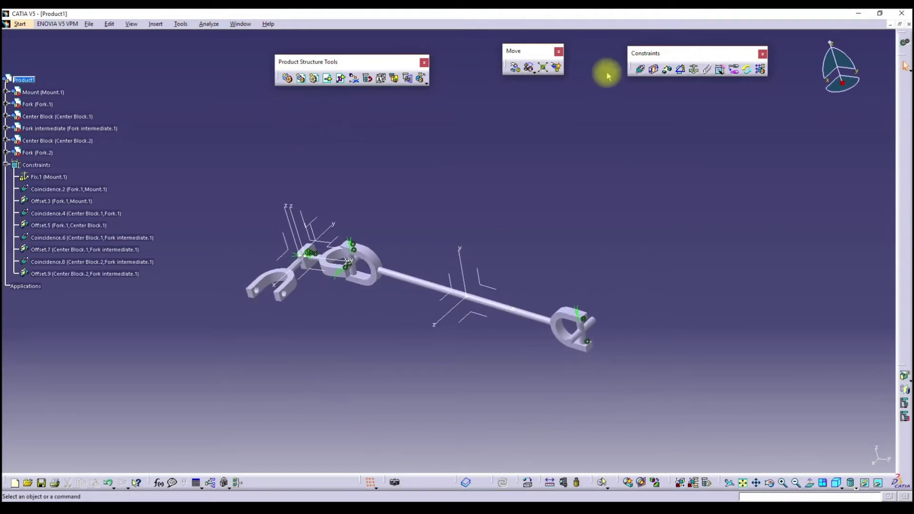
left_click(644, 70)
middle_click_drag(276, 300, 494, 292)
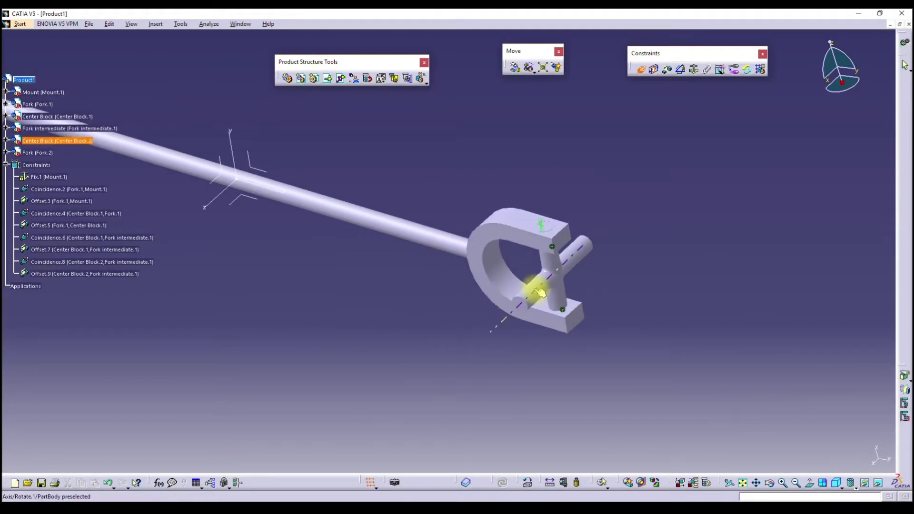
middle_click_drag(664, 230, 495, 408)
left_click(136, 381)
left_click(504, 483)
Step: Add a 0 mm offset constraint between the second center block's horizontal pin end face and the second fork arm's outer face, and update the assembly
middle_click_drag(567, 359, 319, 347)
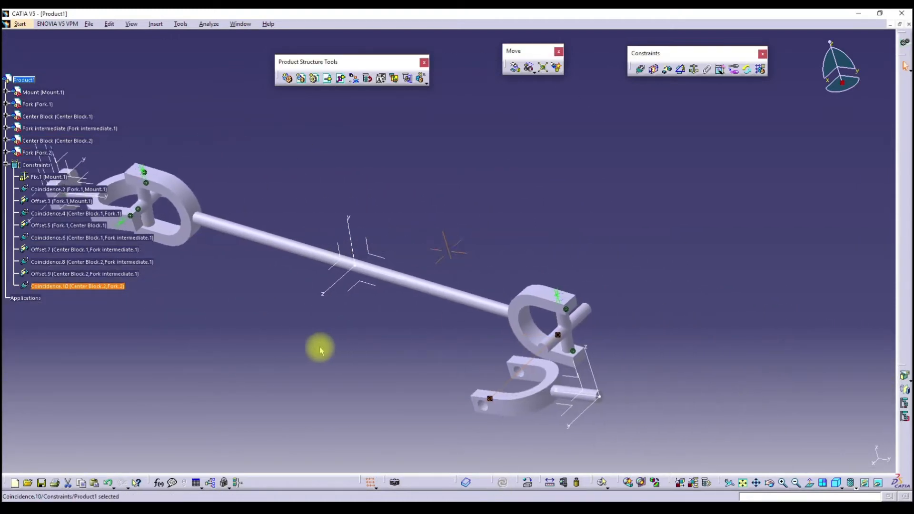
middle_click_drag(722, 337, 497, 330)
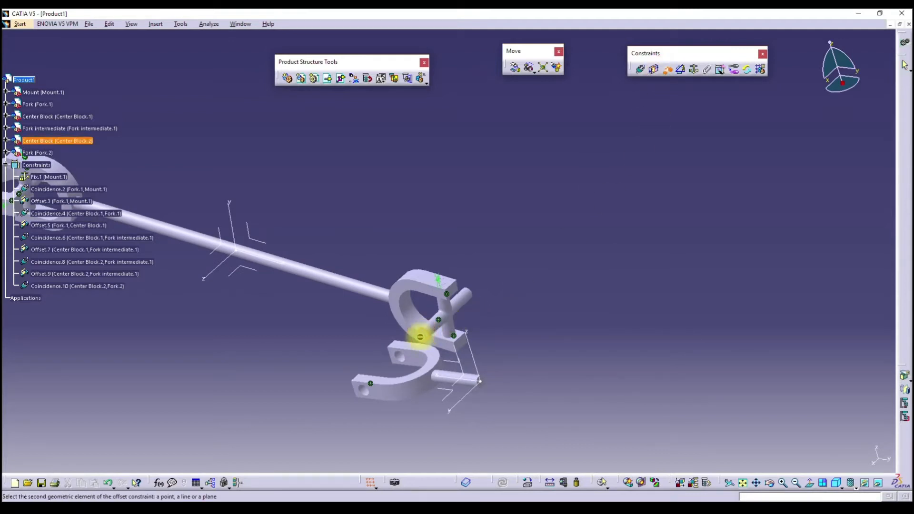
left_click(375, 395)
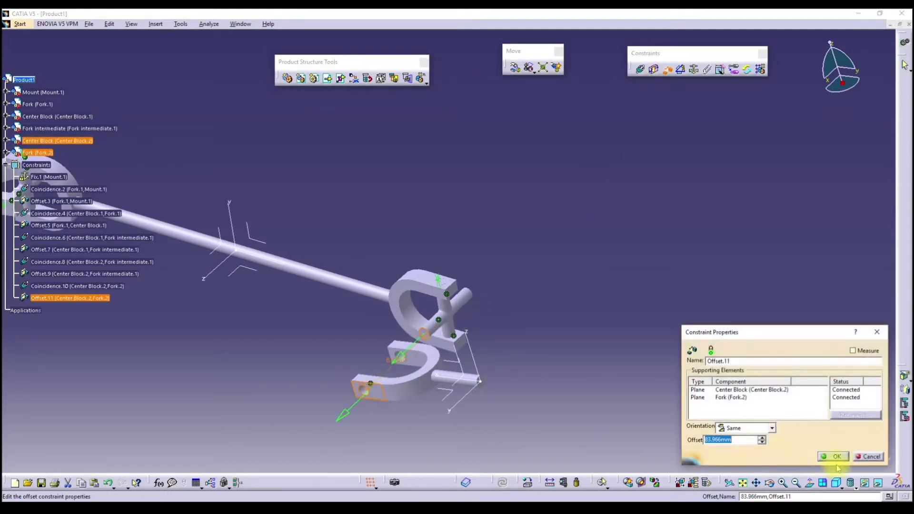
type("0")
key("Return")
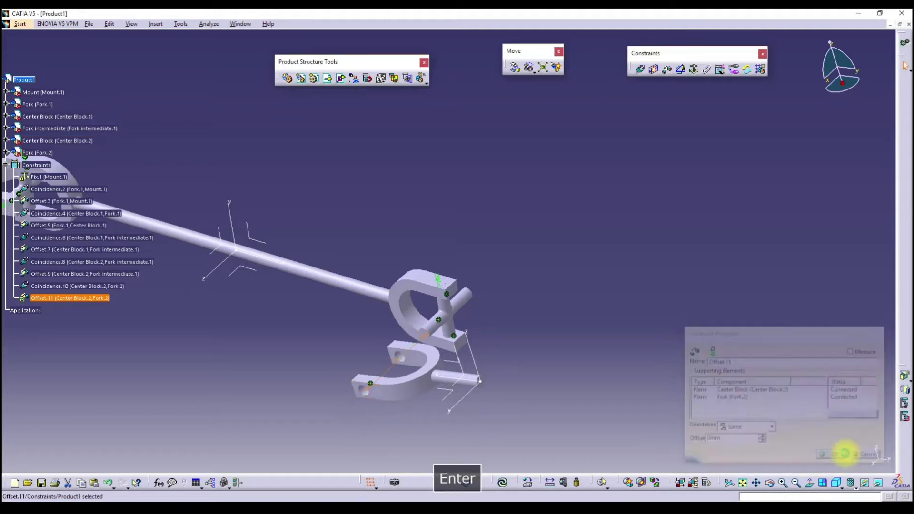
left_click(504, 483)
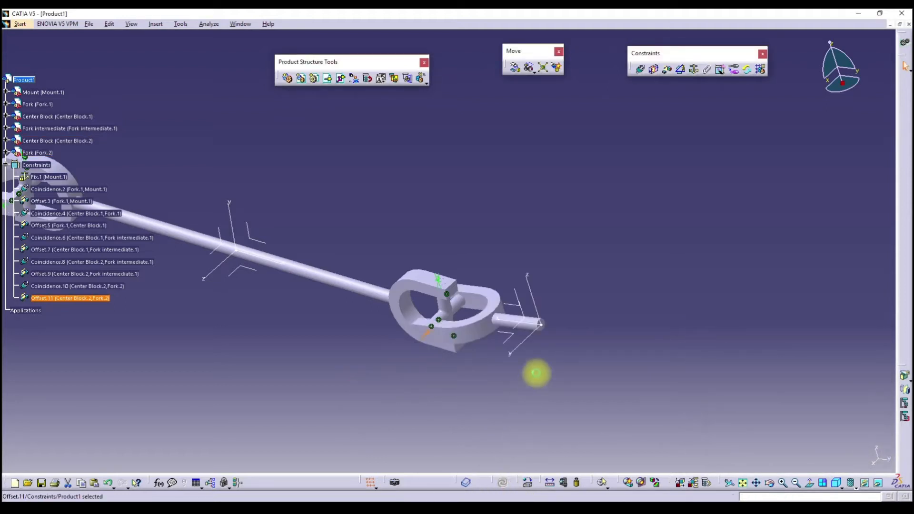
Step: Insert a second instance of Mount.CATPart from the Universal coupling folder into Product1 as an existing component with positioning
middle_click_drag(587, 231, 607, 247)
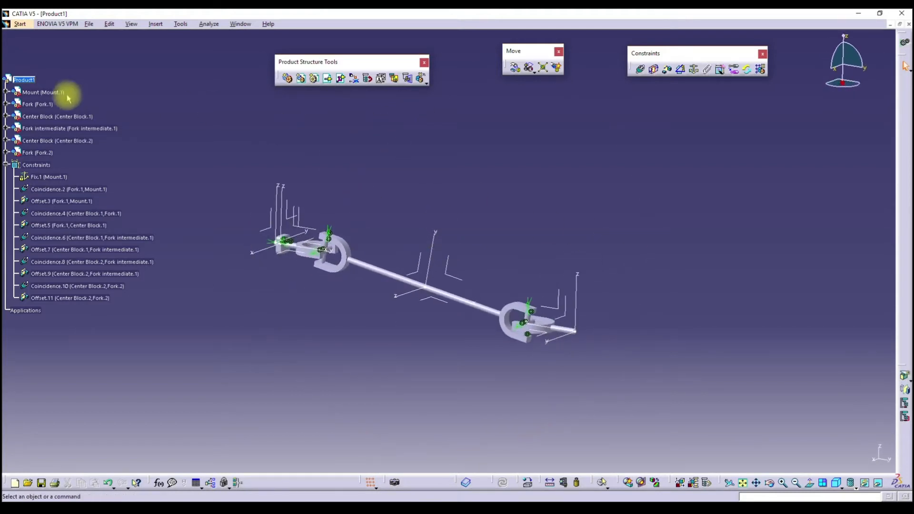
right_click(33, 81)
mouse_move(76, 238)
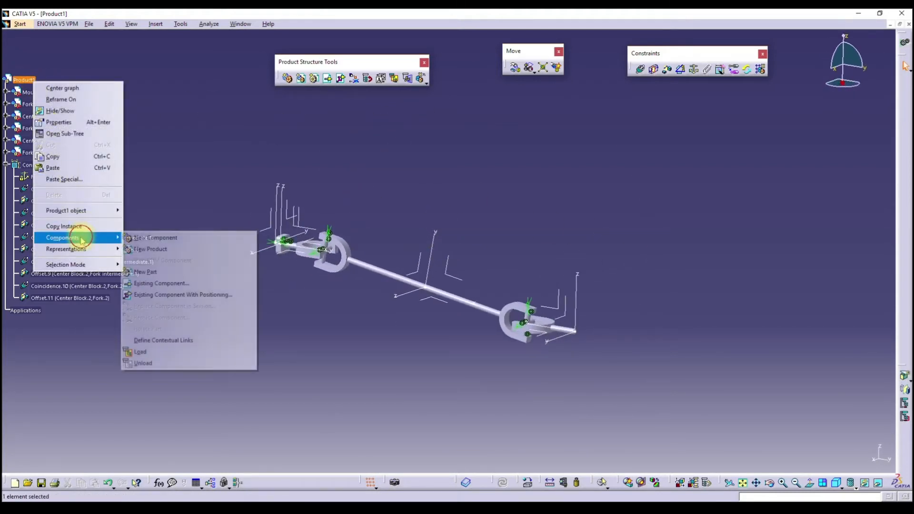
left_click(203, 295)
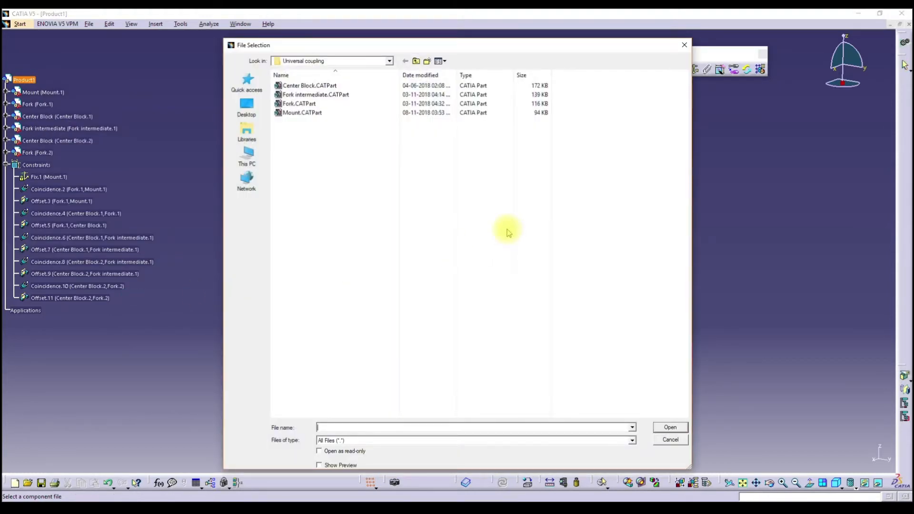
left_click(315, 113)
left_click(670, 427)
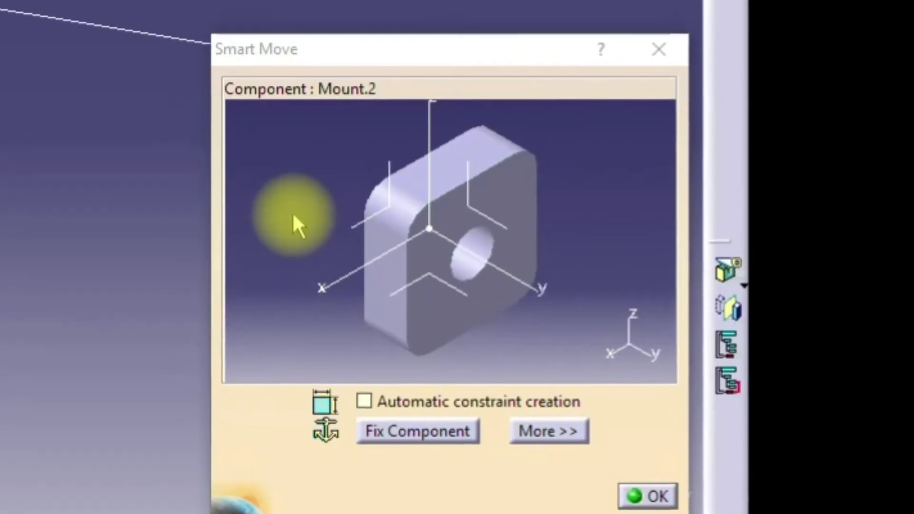
Step: Use Smart Move with automatic constraint creation to make the second mount's hole axis coincident with the second fork's shaft axis
left_click_drag(292, 36, 281, 0)
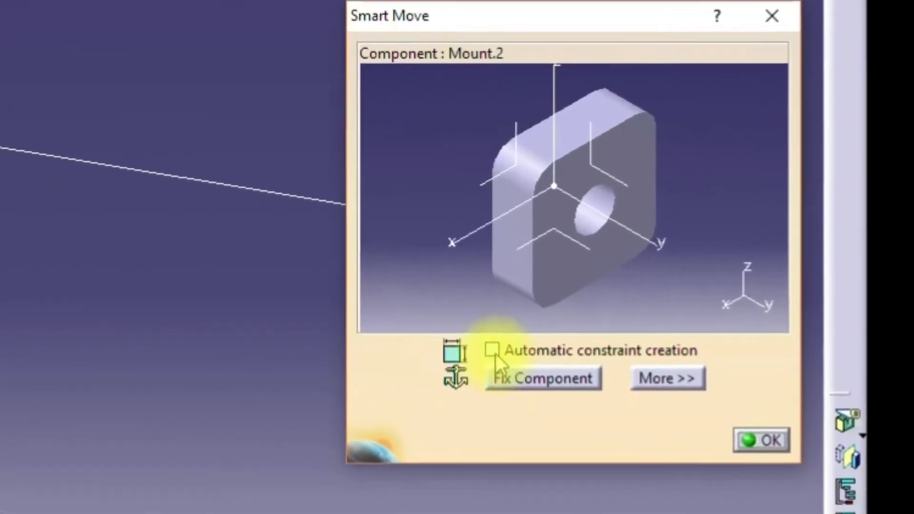
left_click(498, 351)
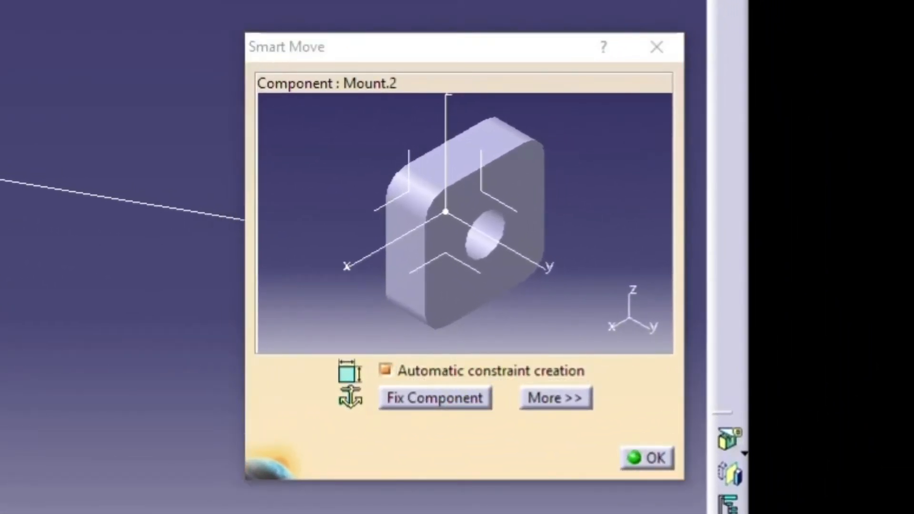
middle_click_drag(482, 233, 407, 102)
middle_click_drag(425, 152, 758, 192)
left_click(531, 158)
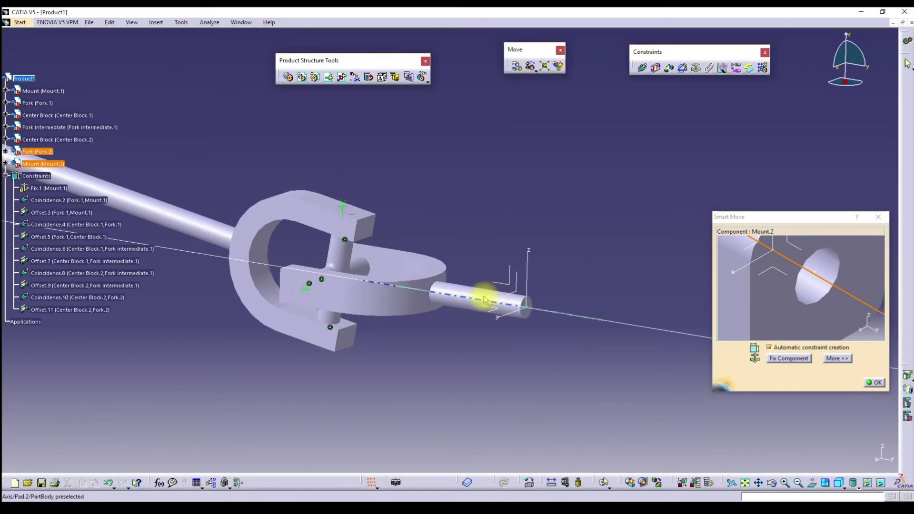
left_click(485, 300)
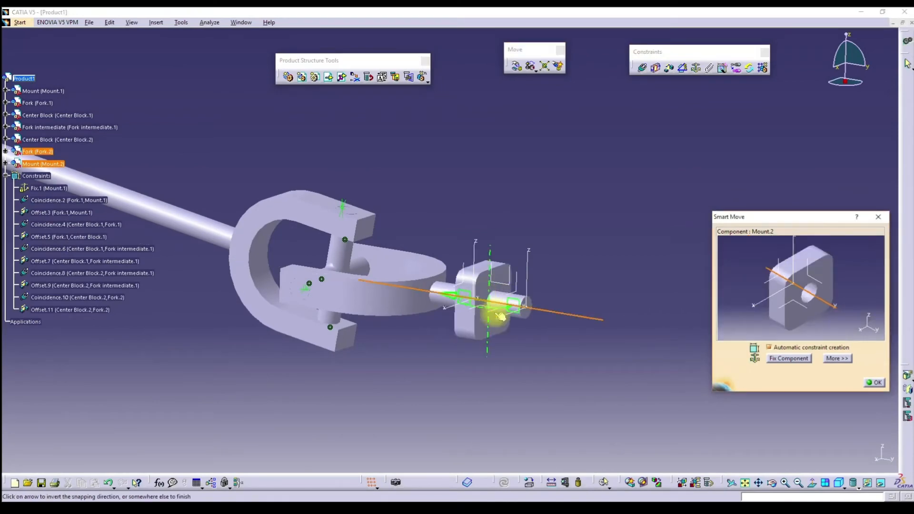
left_click(876, 382)
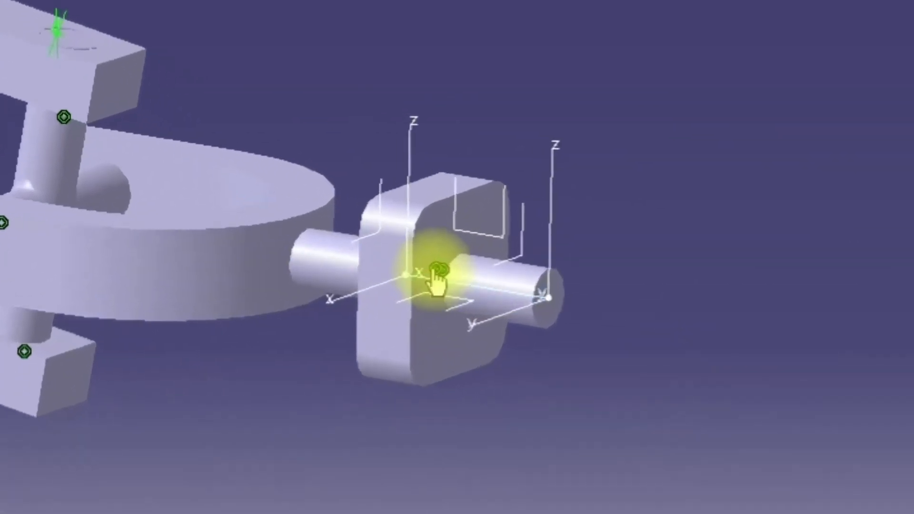
Step: Examine the supporting elements of the coincidence constraint between the second mount and the second fork
double_click(466, 287)
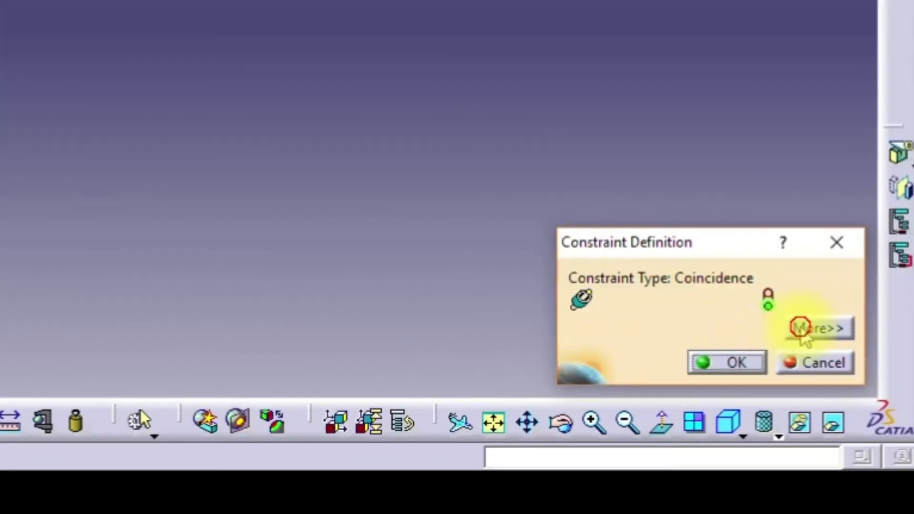
left_click(809, 328)
left_click(494, 262)
left_click(462, 280)
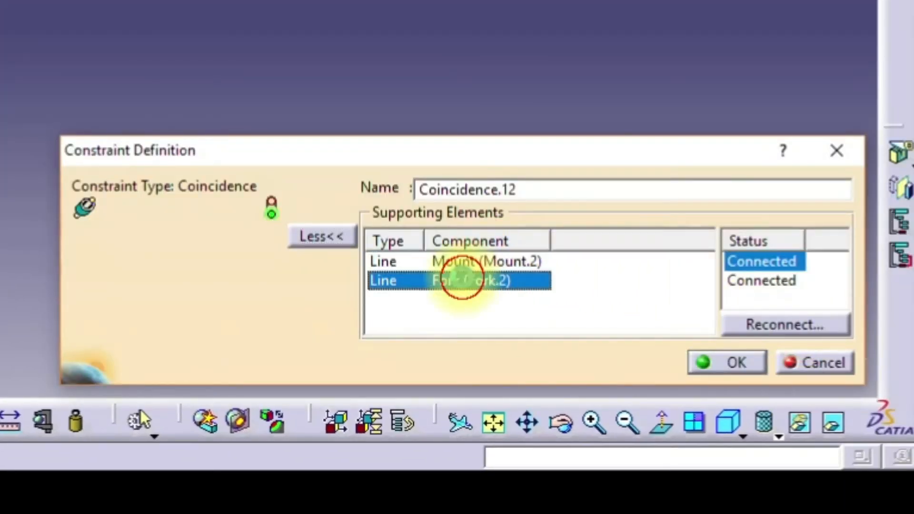
left_click(717, 366)
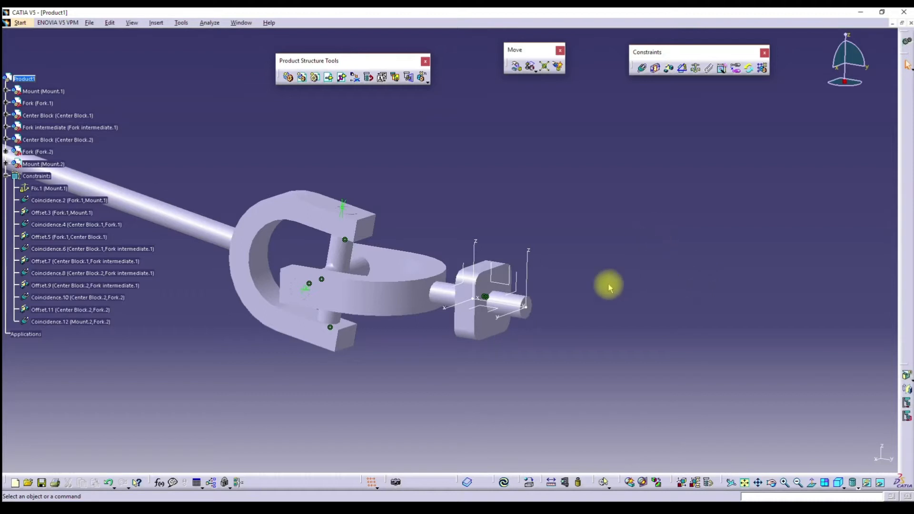
Step: Add a 10 mm offset constraint between the second mount's outer face and the second fork's shaft end face, and update the assembly
left_click(668, 67)
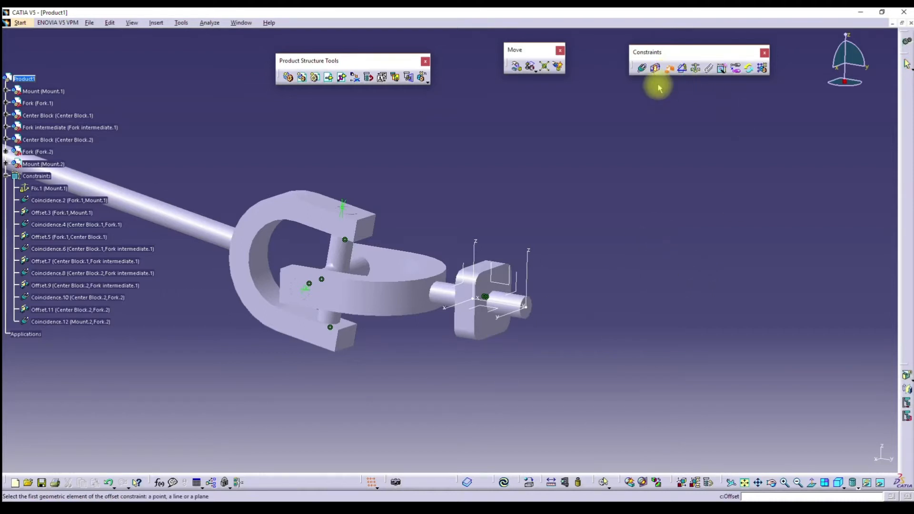
left_click(493, 329)
middle_click_drag(594, 290, 555, 236)
left_click(435, 367)
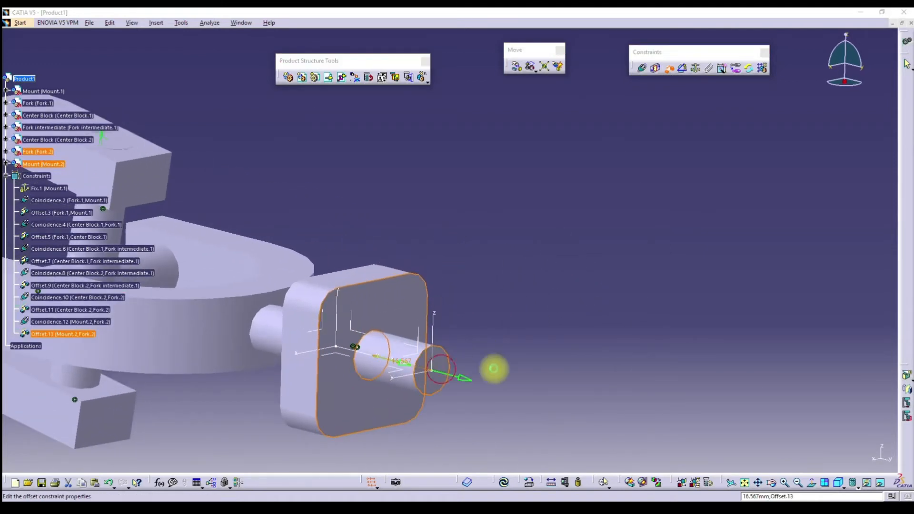
type("10")
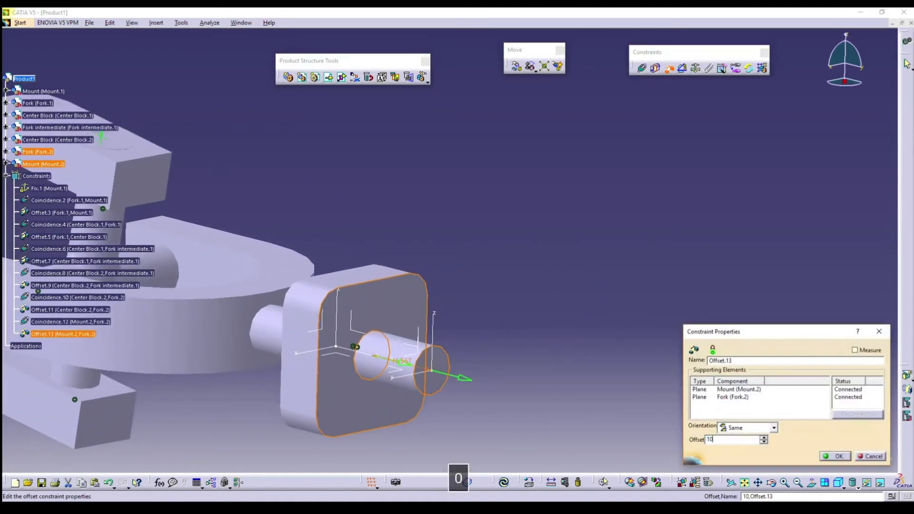
key("Return")
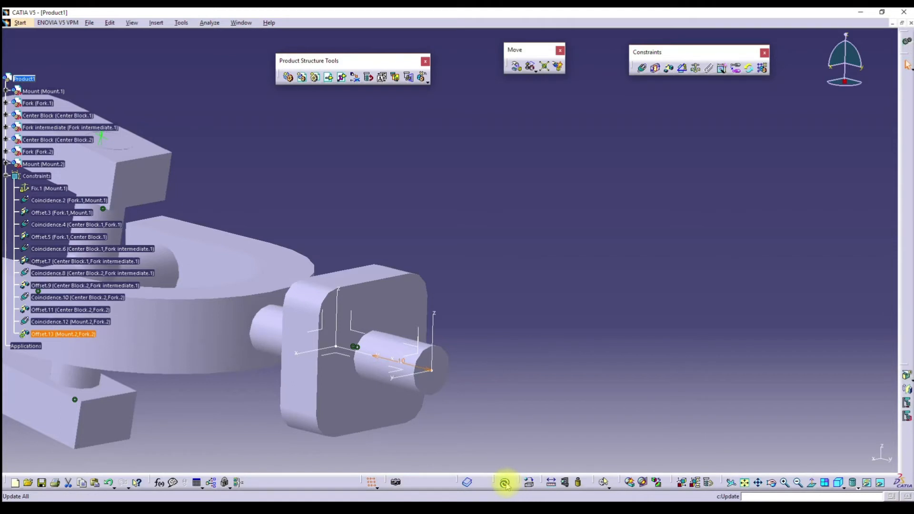
left_click(505, 484)
Step: Fix the two mounts together with a Fix Together constraint
middle_click_drag(561, 205, 514, 273)
middle_click_drag(373, 288, 482, 292)
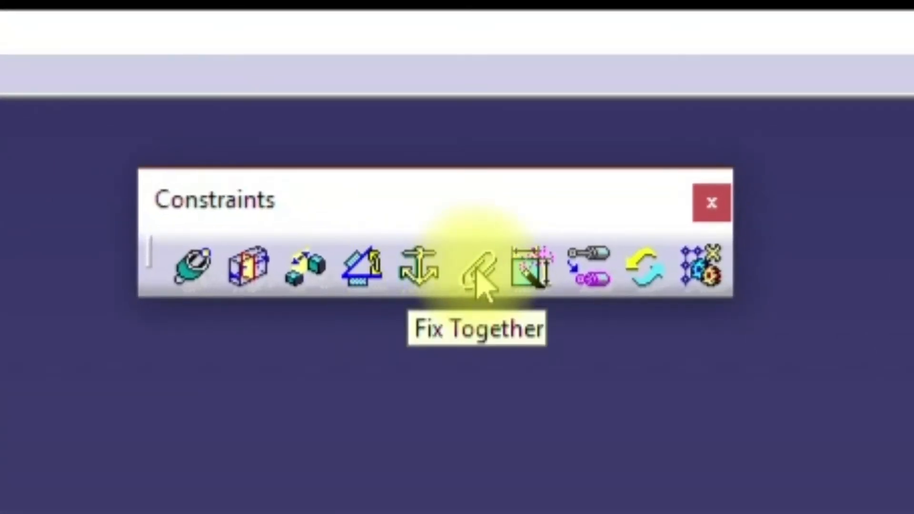
left_click(479, 274)
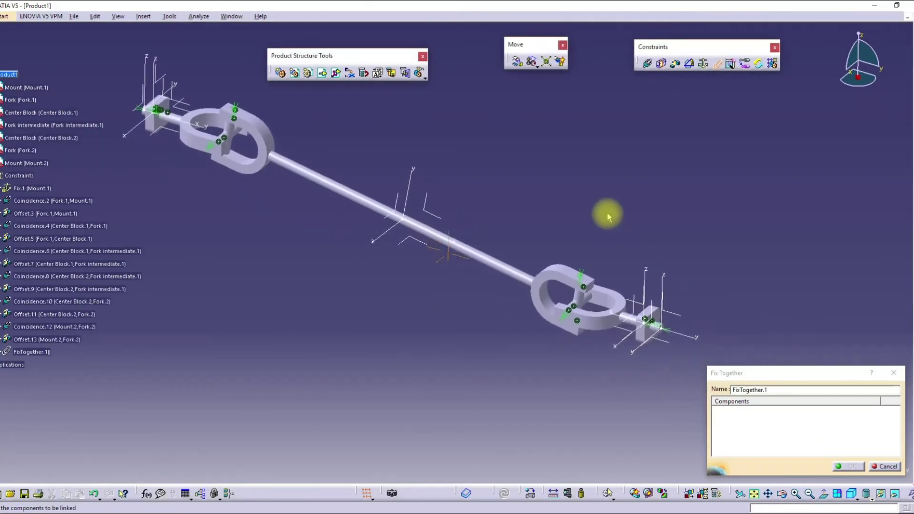
scroll(609, 214, "up", 1)
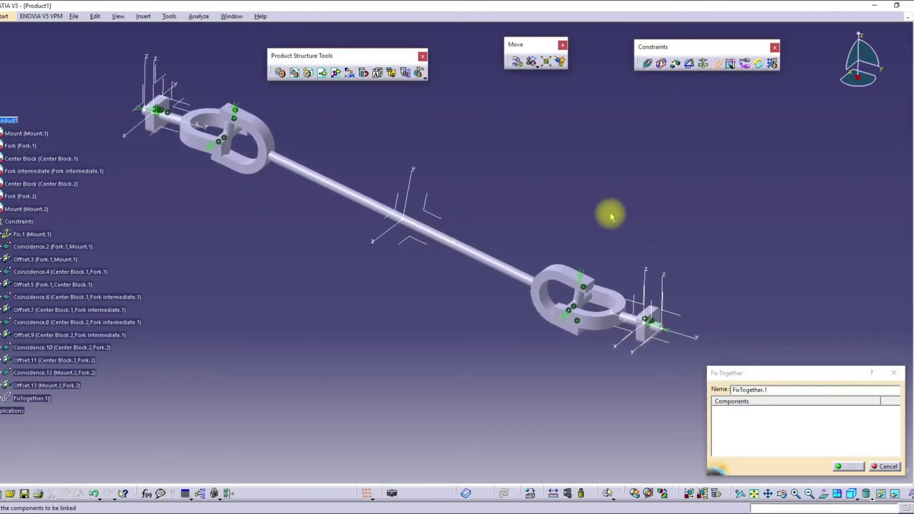
left_click(650, 331)
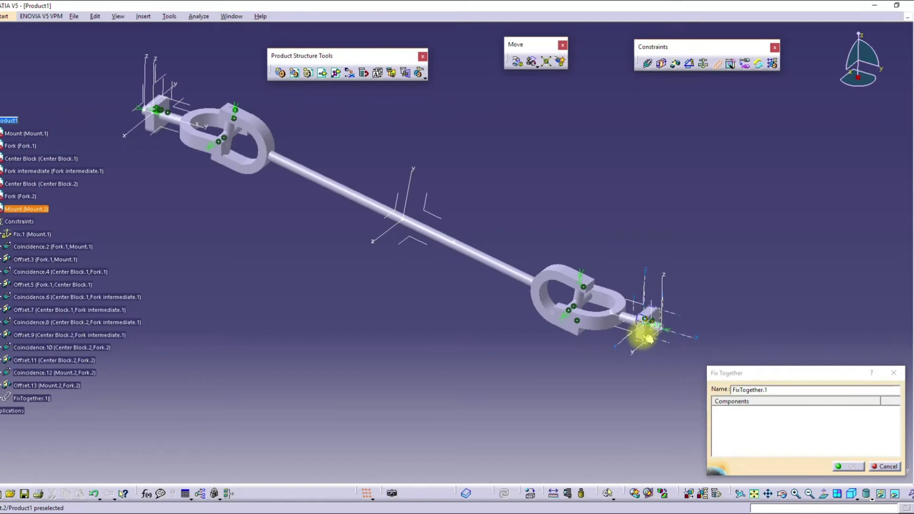
left_click(147, 116)
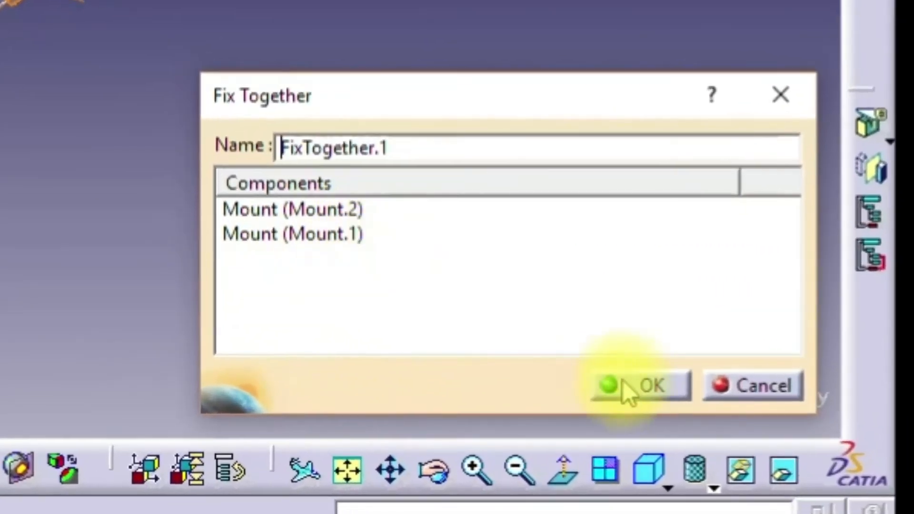
left_click(626, 386)
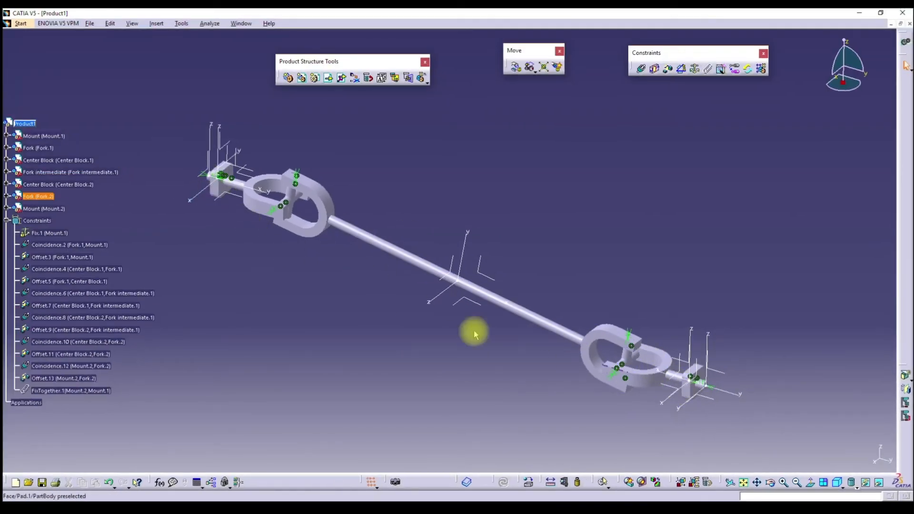
left_click(214, 189)
left_click(687, 396)
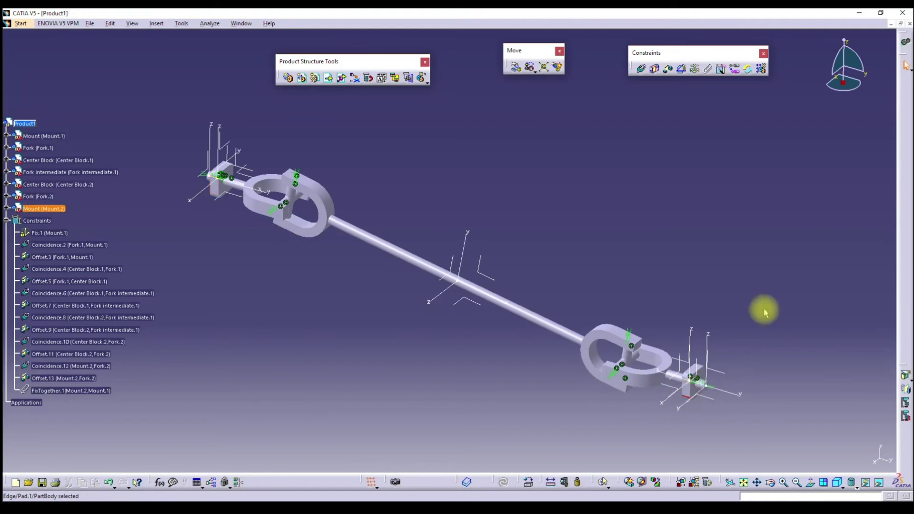
left_click(774, 258)
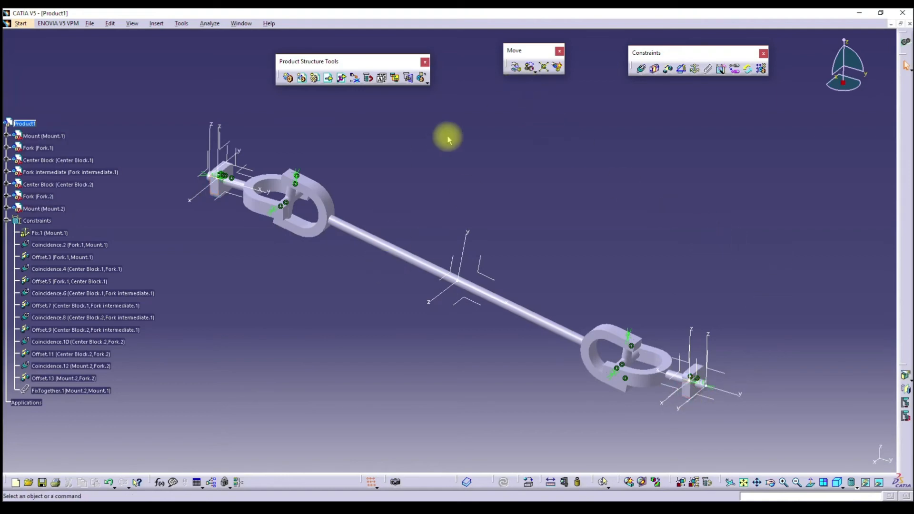
Step: Rotate the second fork around its shaft axis with the Manipulation tool, respecting the constraints, to drive the whole coupling
left_click(516, 68)
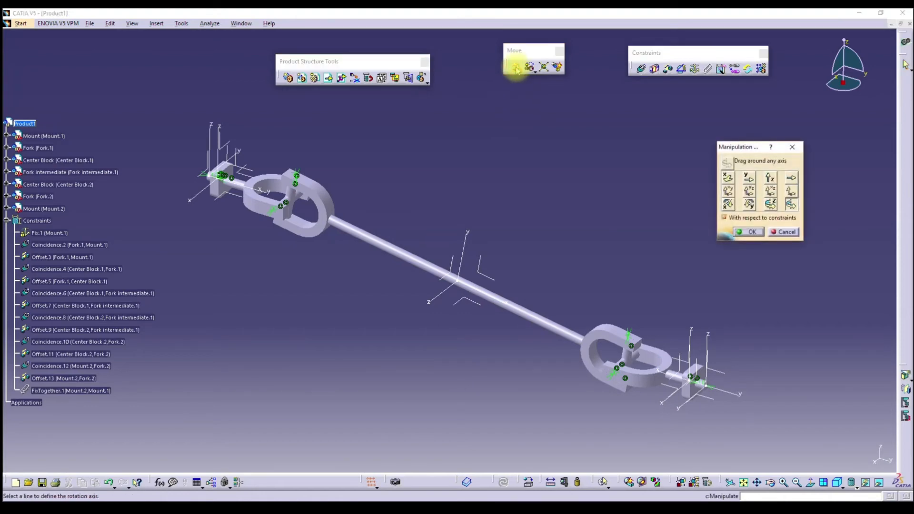
left_click(791, 206)
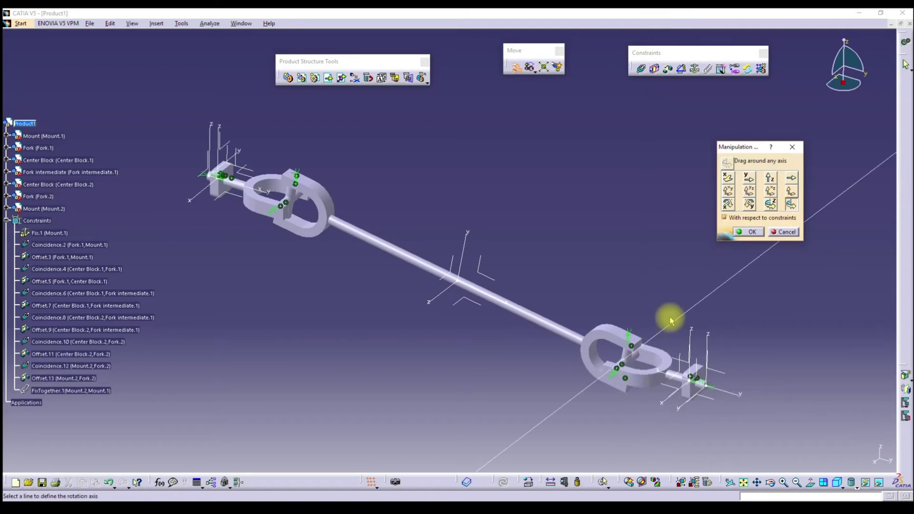
middle_click_drag(679, 381, 671, 333)
middle_click_drag(667, 337, 393, 217)
left_click(620, 367)
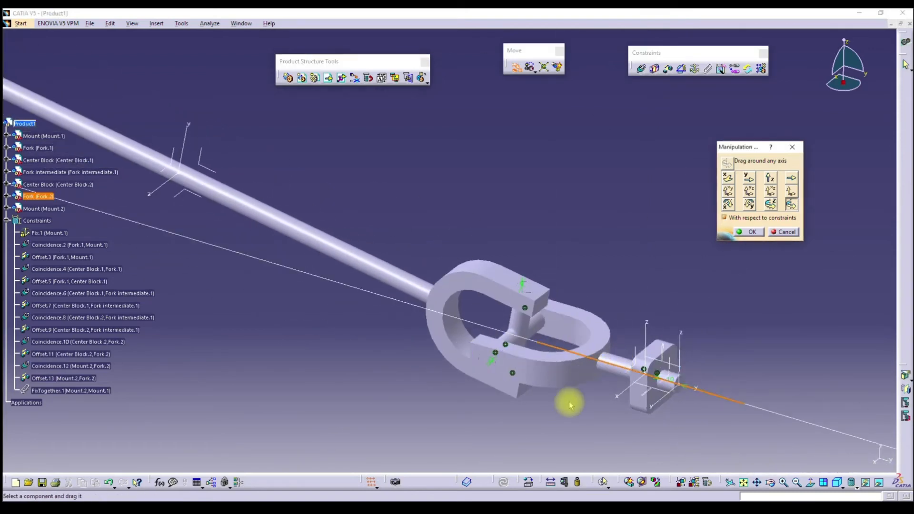
left_click_drag(516, 369, 515, 239)
middle_click_drag(515, 238, 481, 315, "ctrl")
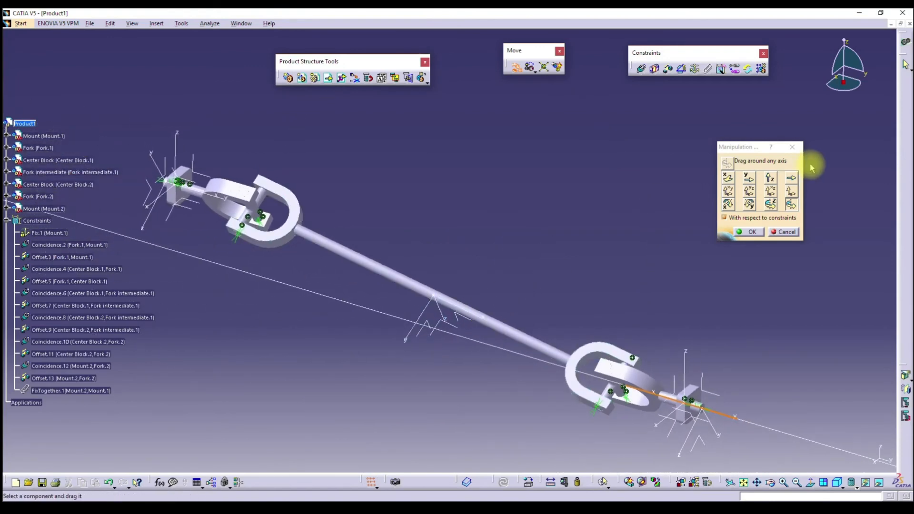
Step: Rotate the intermediate fork around its rod axis with respect to constraints and finish the manipulation
left_click(791, 204)
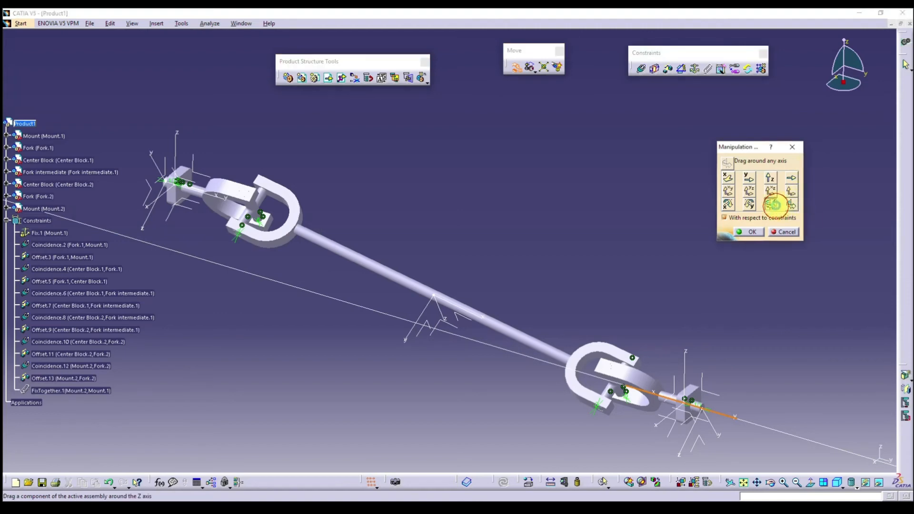
left_click(355, 255)
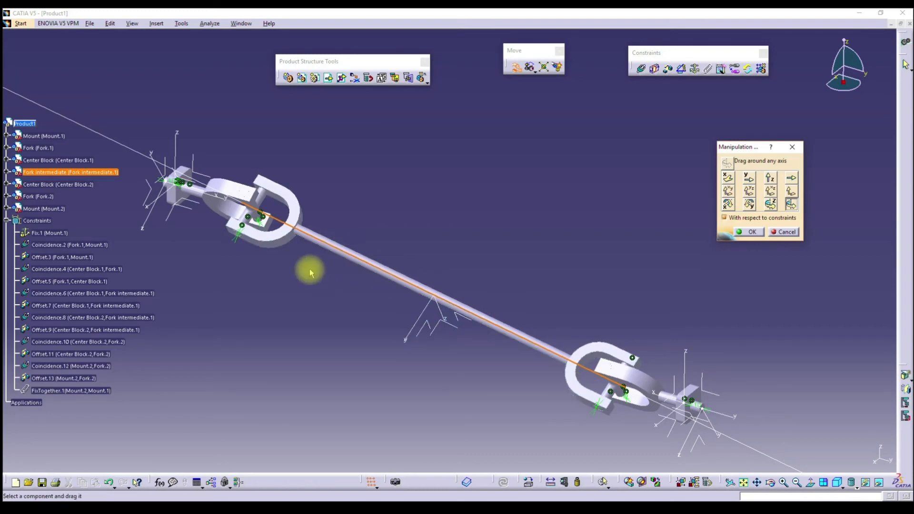
mouse_move(266, 243)
left_mouse_down()
mouse_move(275, 216)
mouse_move(307, 190)
mouse_move(357, 259)
mouse_move(255, 261)
mouse_move(316, 169)
mouse_move(356, 239)
mouse_move(343, 260)
mouse_move(265, 265)
mouse_move(257, 257)
left_mouse_up()
left_click(751, 232)
middle_click_drag(458, 182, 493, 203)
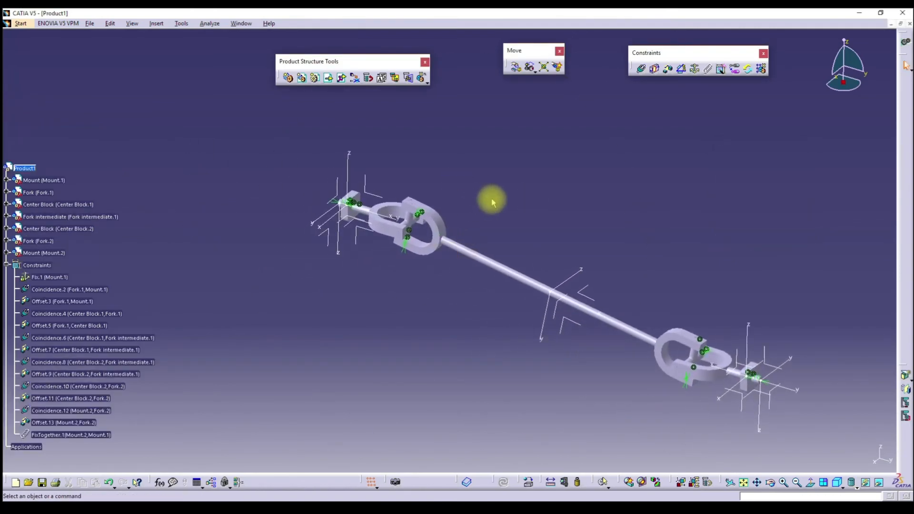